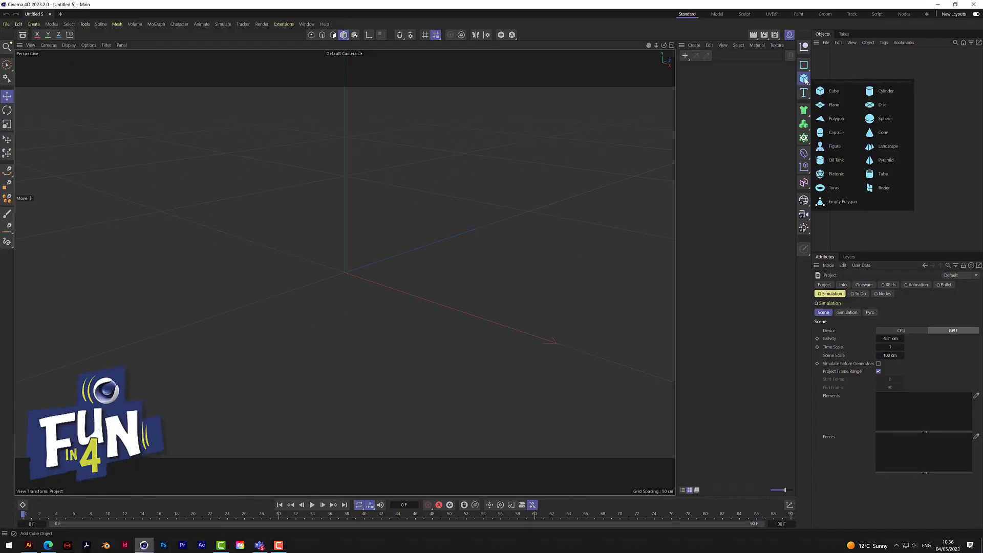
# Step: Add a Disc primitive, shade it with Gouraud Shading (Lines), and view it from above
pyautogui.click(879, 105)
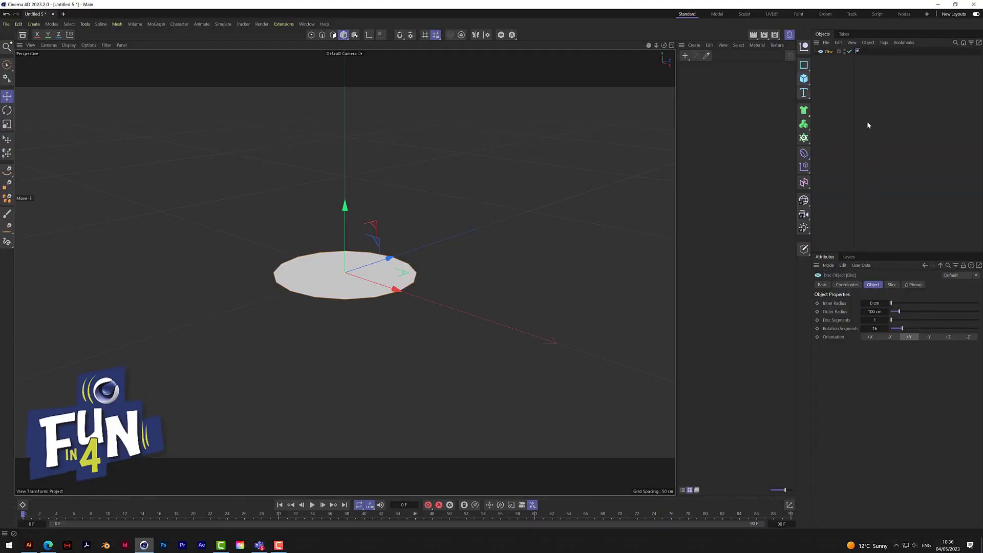
pyautogui.click(69, 45)
pyautogui.click(100, 80)
pyautogui.scroll(5, 334, 229)
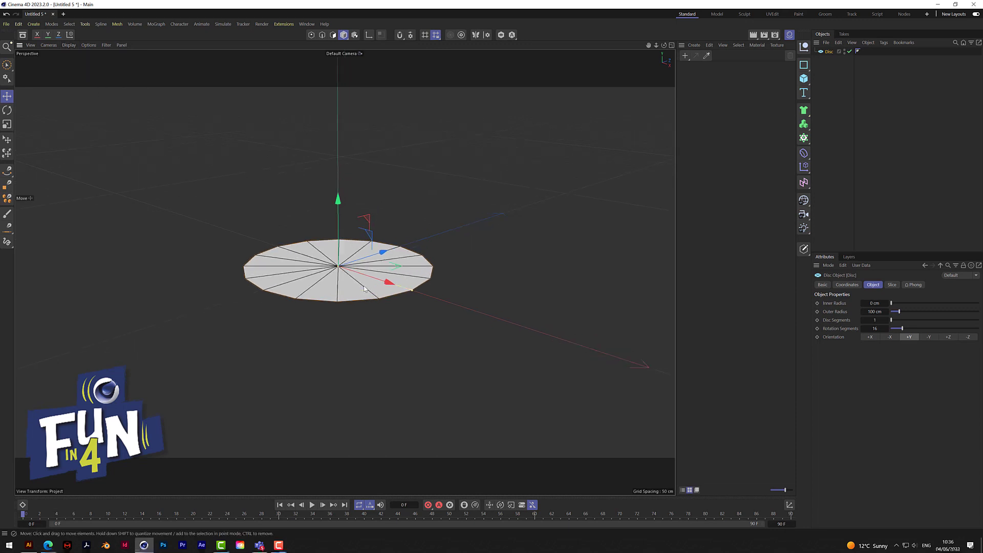
pyautogui.moveTo(664, 45); pyautogui.dragTo(665, 67)
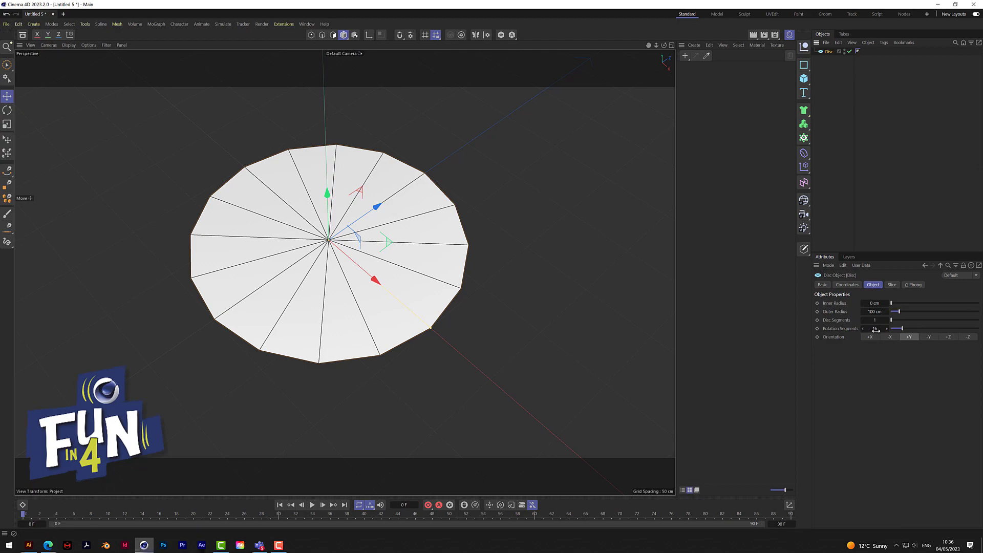
# Step: Give the disc 22 disc segments and 101 rotation segments
pyautogui.moveTo(877, 330)
pyautogui.mouseDown()
pyautogui.moveTo(887, 334)
pyautogui.moveTo(884, 320)
pyautogui.mouseUp()
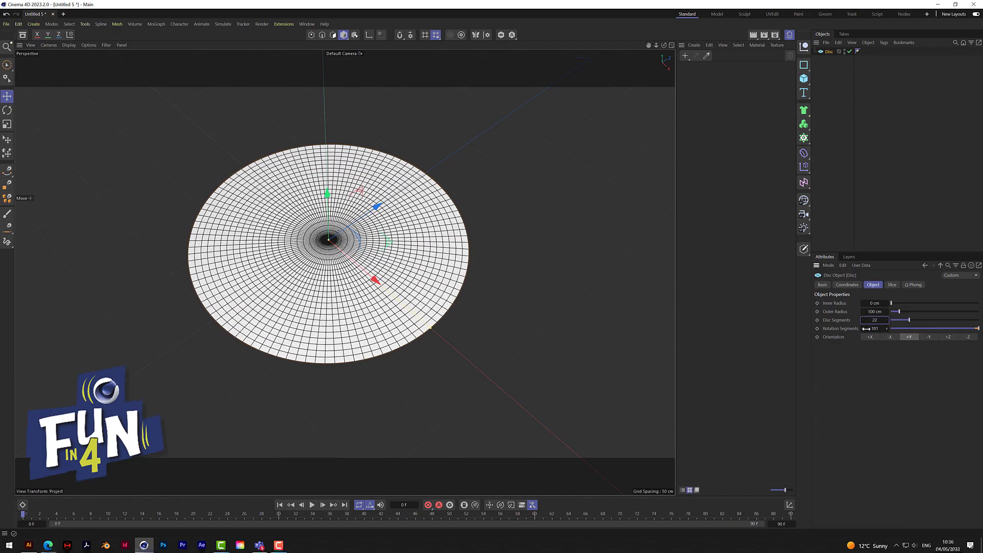
pyautogui.scroll(3, 346, 246)
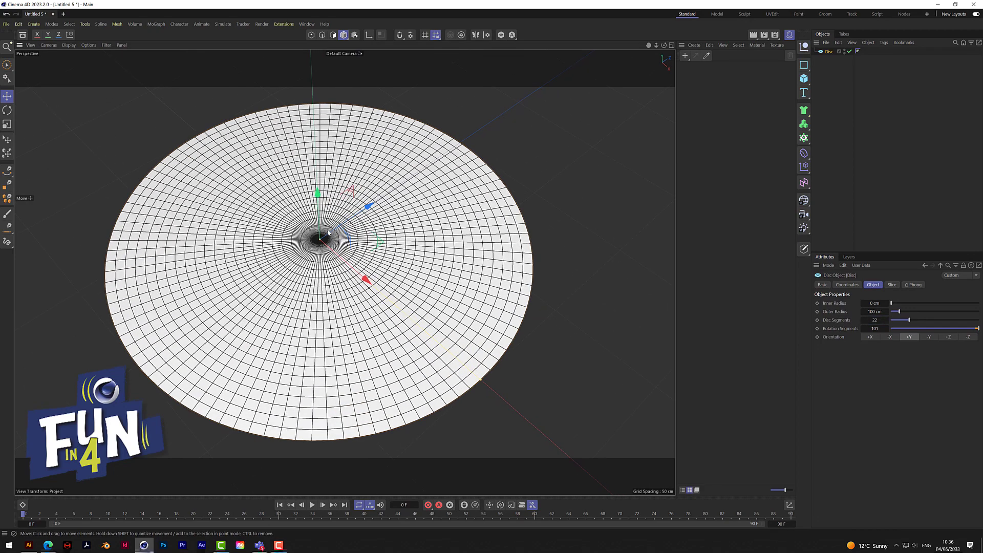
pyautogui.scroll(3, 328, 236)
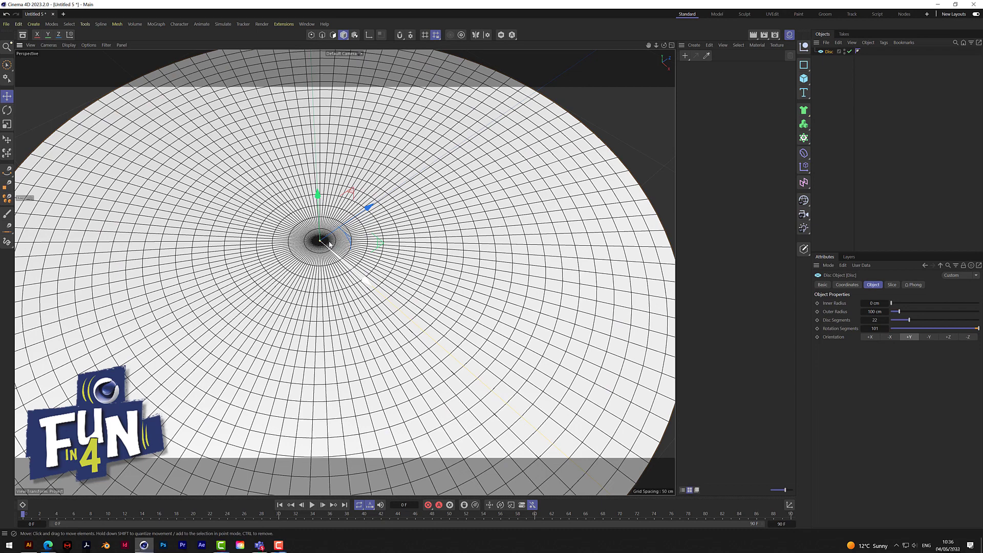
pyautogui.scroll(-5, 326, 255)
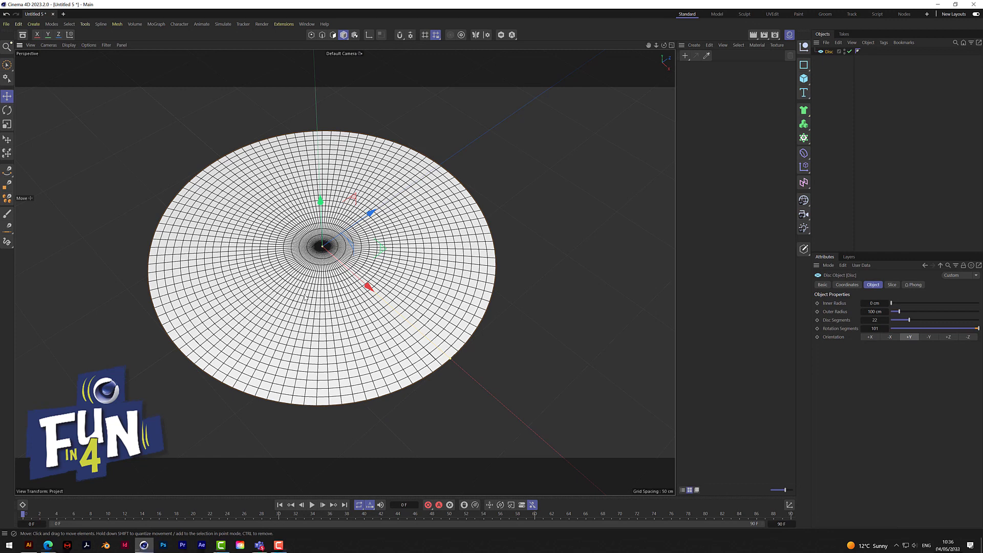
# Step: Add a Remesh generator and parent the Disc under it
pyautogui.click(804, 109)
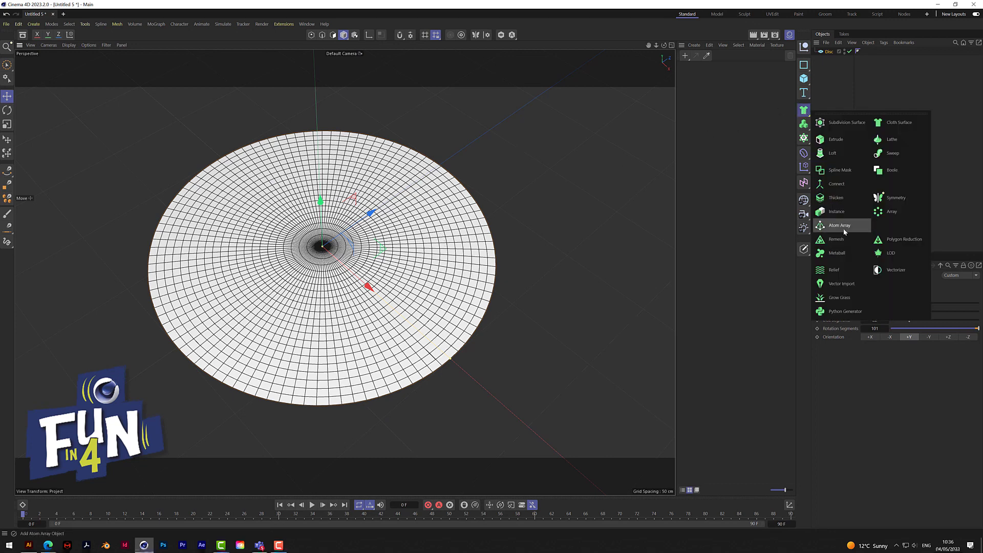
pyautogui.click(837, 239)
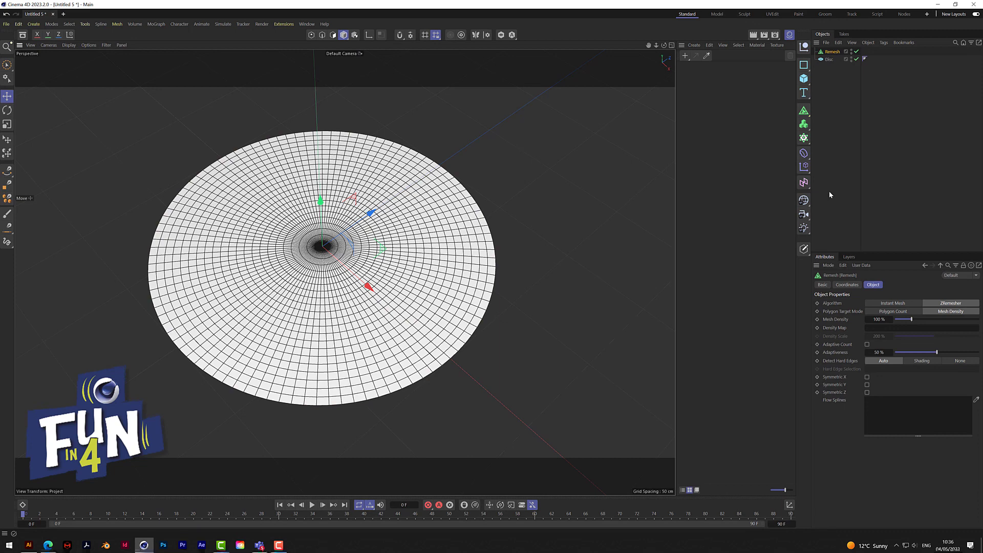
pyautogui.moveTo(829, 59); pyautogui.dragTo(833, 53)
pyautogui.click(835, 52)
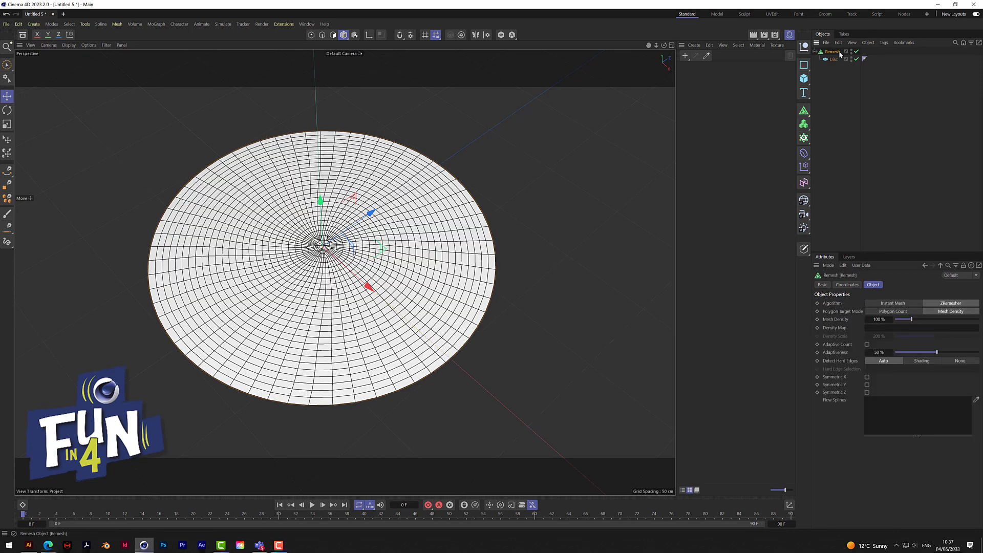
# Step: Set Remesh to Instant Mesh with Keep Outline and a 1000-polygon count
pyautogui.click(895, 305)
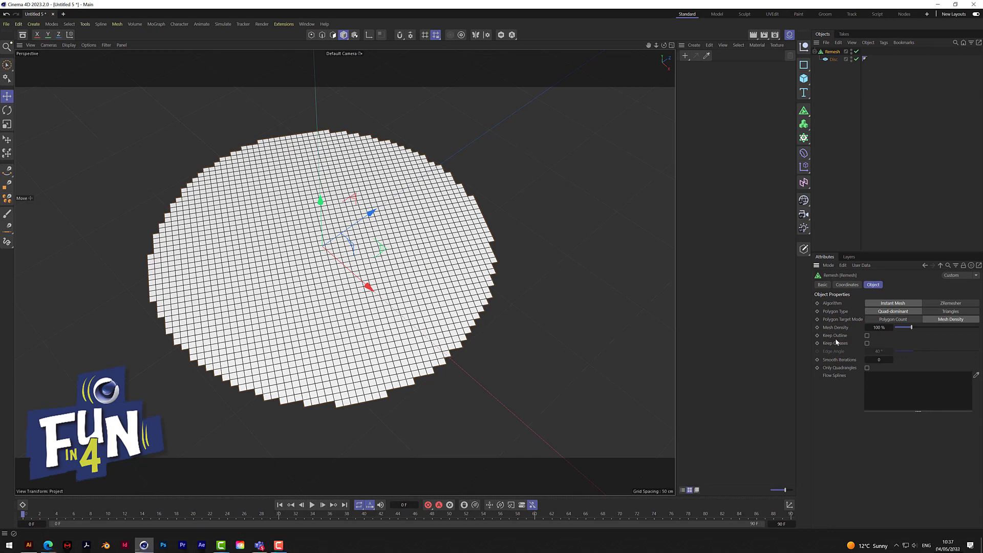
pyautogui.click(867, 336)
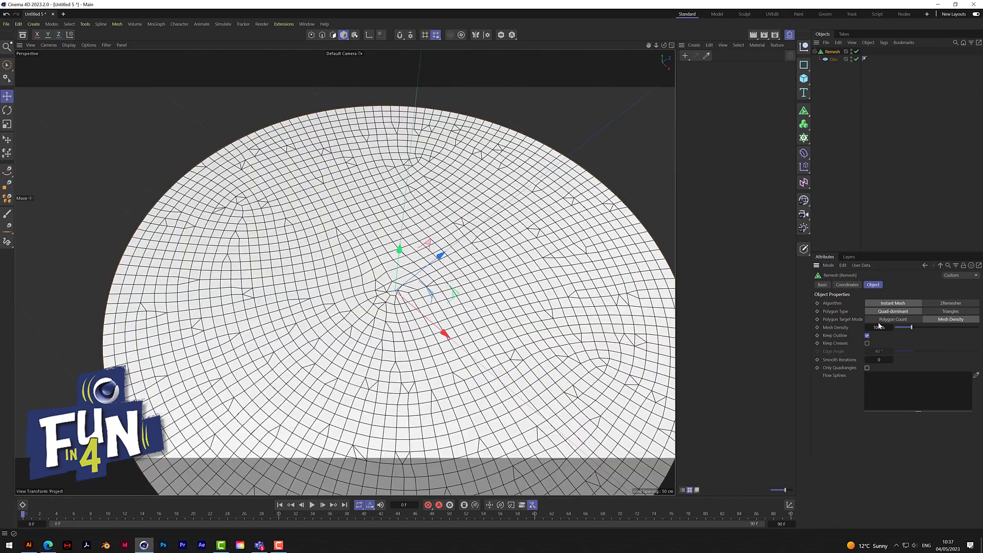
pyautogui.click(891, 319)
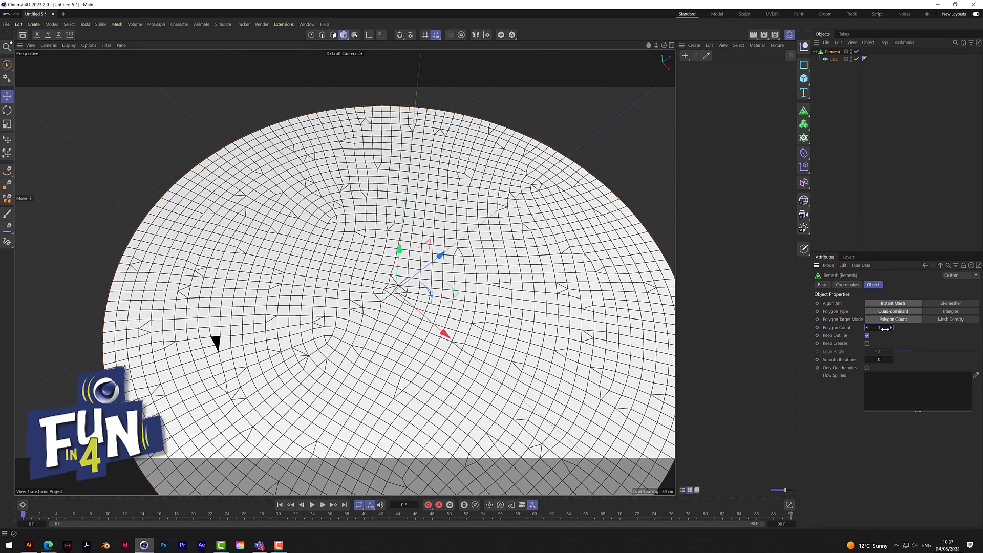
pyautogui.moveTo(886, 329); pyautogui.dragTo(911, 337)
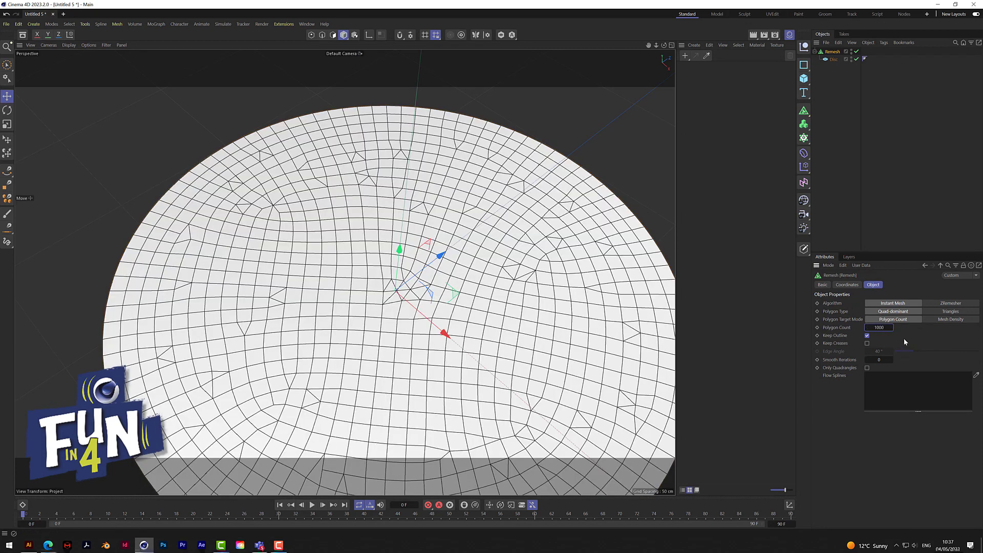
pyautogui.keyDown('alt'); pyautogui.moveTo(461, 281); pyautogui.dragTo(448, 307); pyautogui.keyUp('alt')
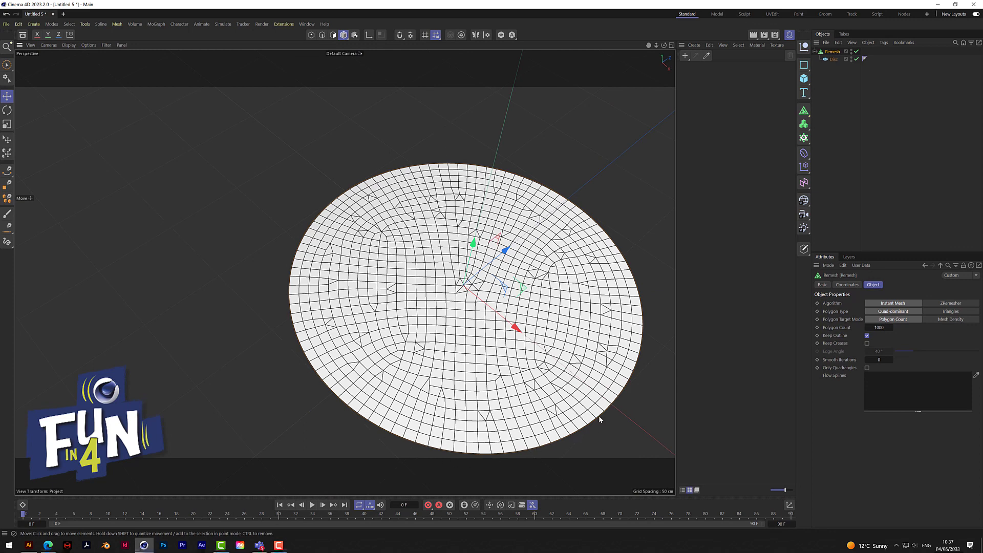
pyautogui.moveTo(650, 45); pyautogui.dragTo(834, 60)
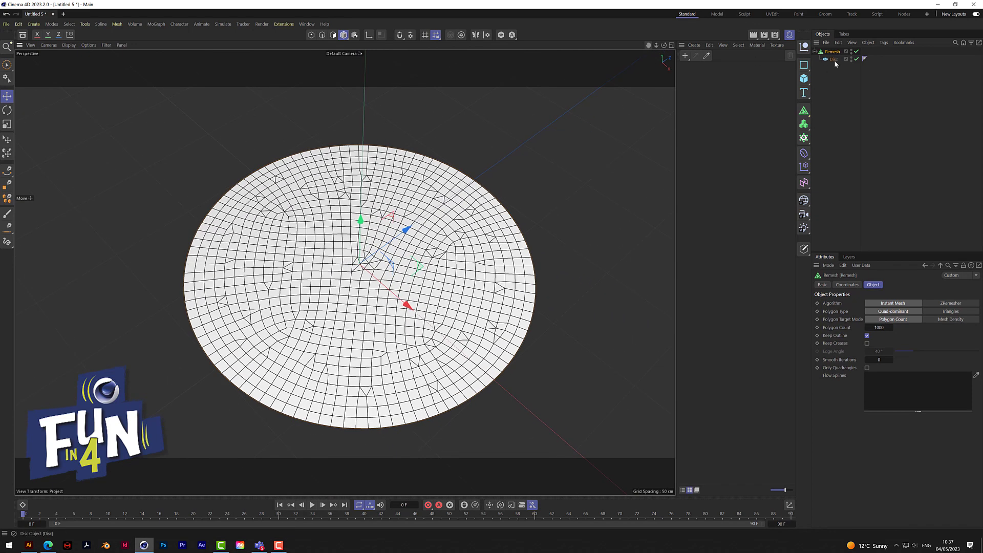
# Step: Add a Torus and make its pipe much thinner
pyautogui.click(805, 78)
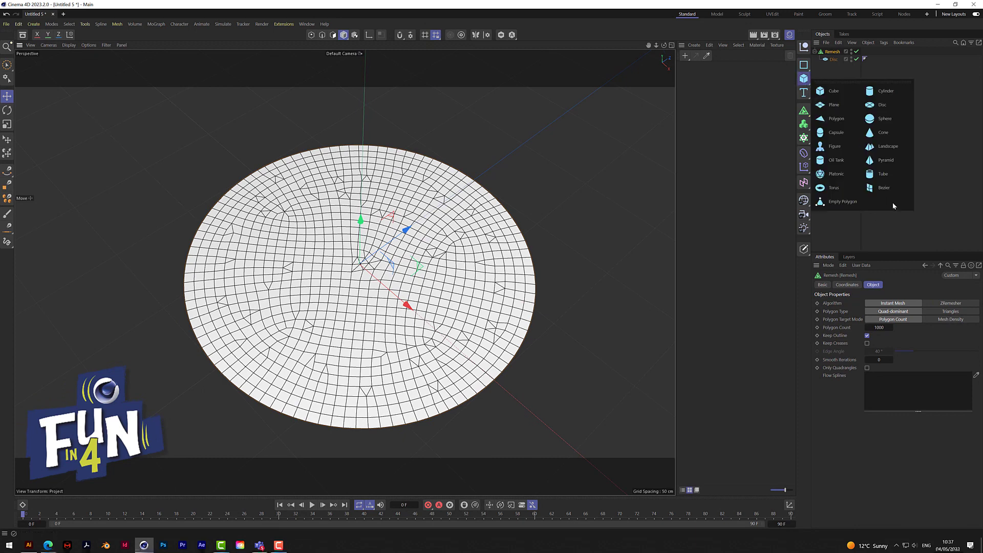
pyautogui.click(835, 188)
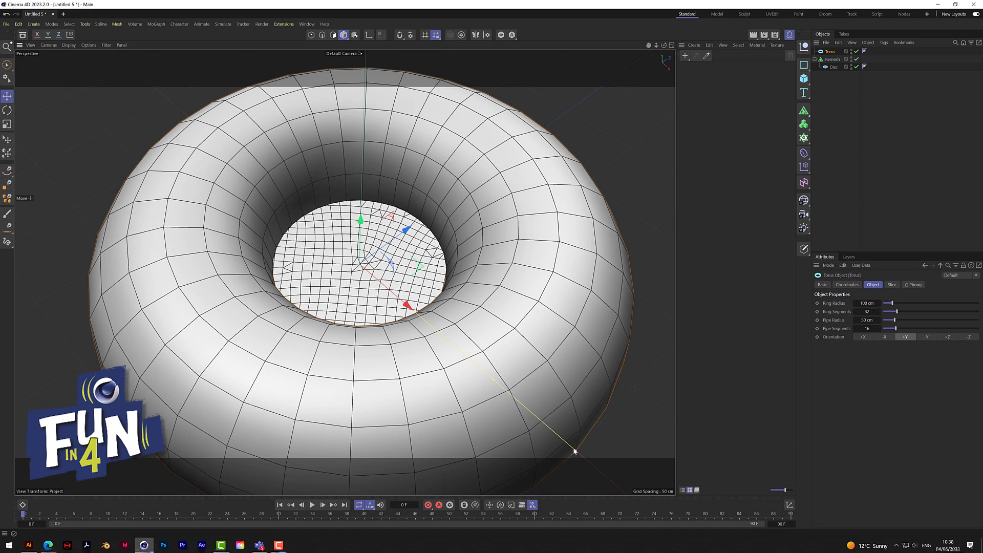
pyautogui.moveTo(576, 451); pyautogui.dragTo(472, 408)
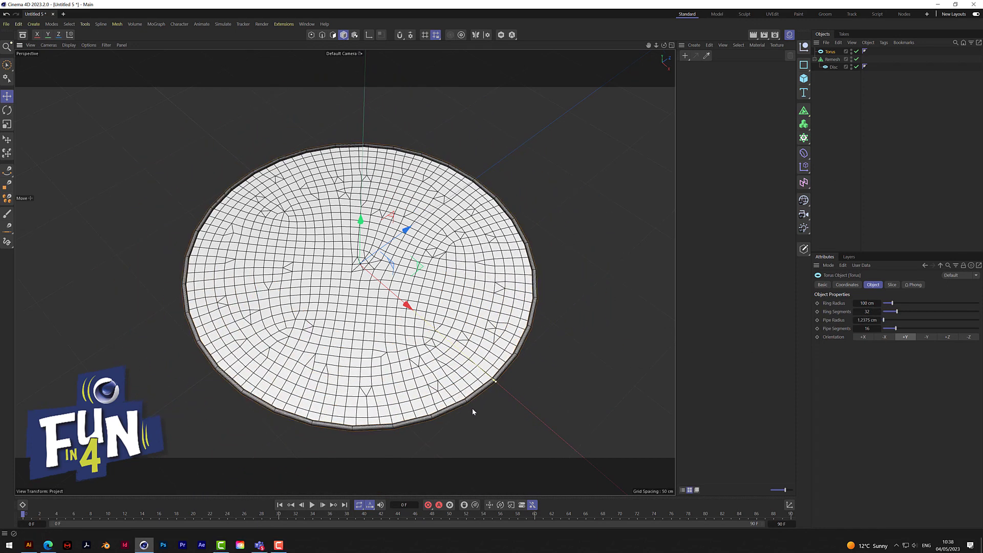
# Step: Reduce the disc's outer radius to 95 cm
pyautogui.click(835, 67)
pyautogui.doubleClick(876, 312)
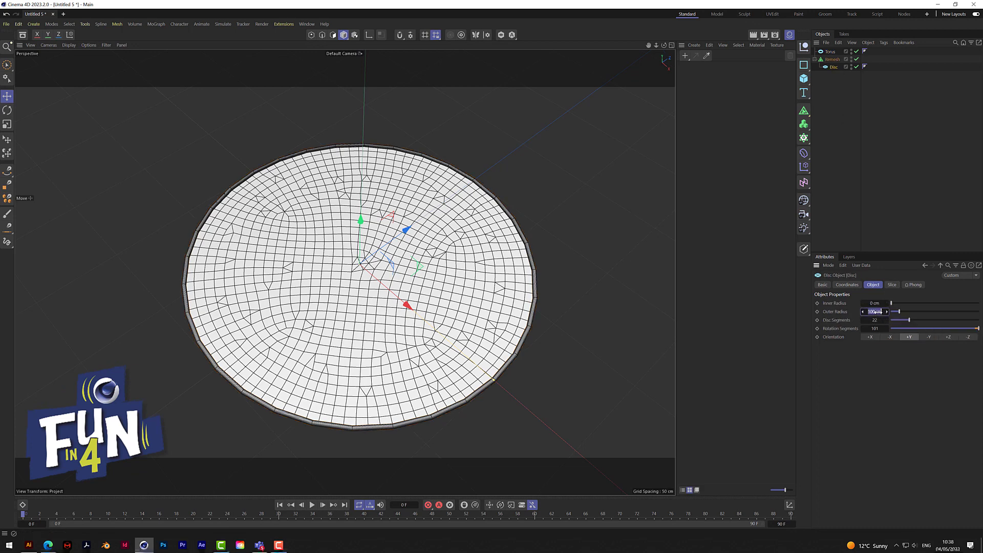
pyautogui.write('95')
pyautogui.press('Return')
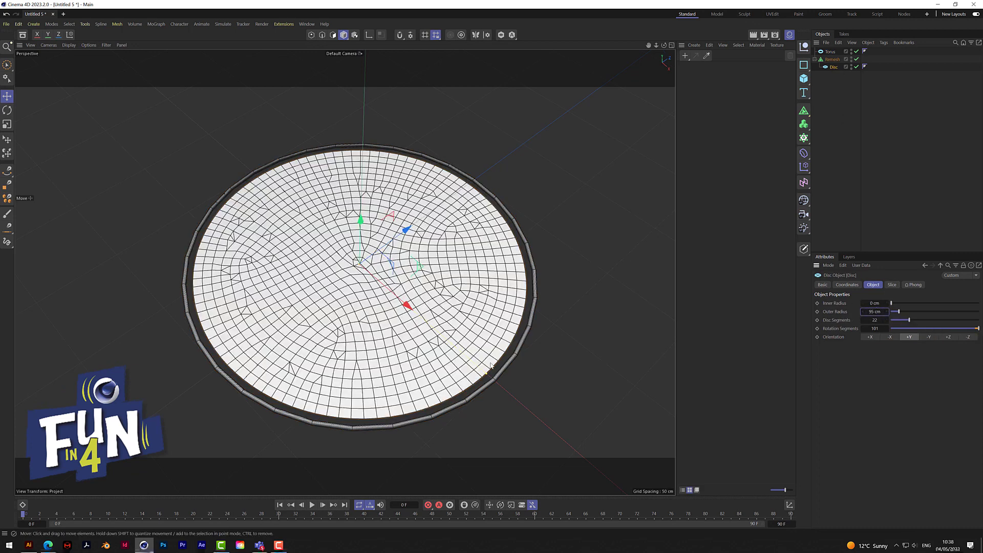
# Step: Give the torus 50 ring segments
pyautogui.click(831, 51)
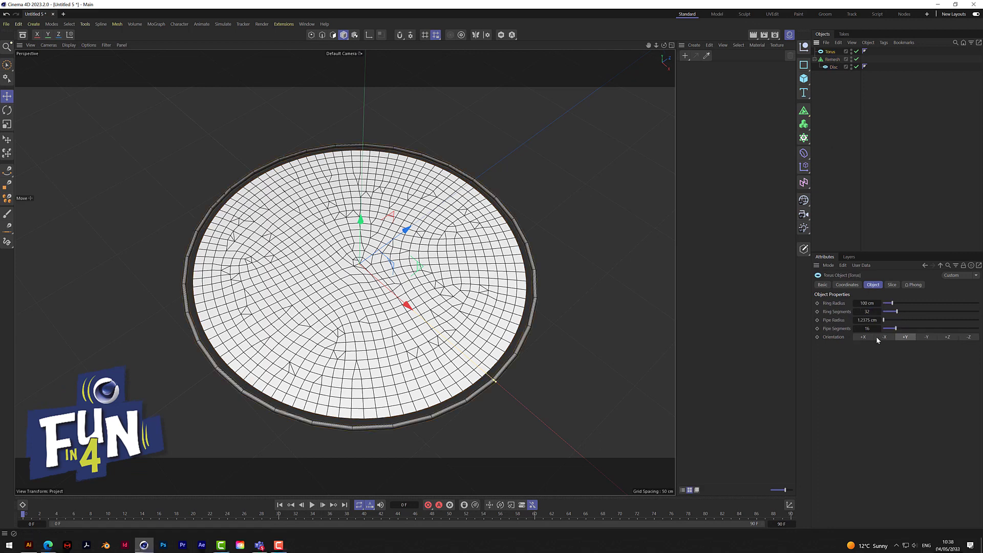
pyautogui.doubleClick(868, 312)
pyautogui.press('Return')
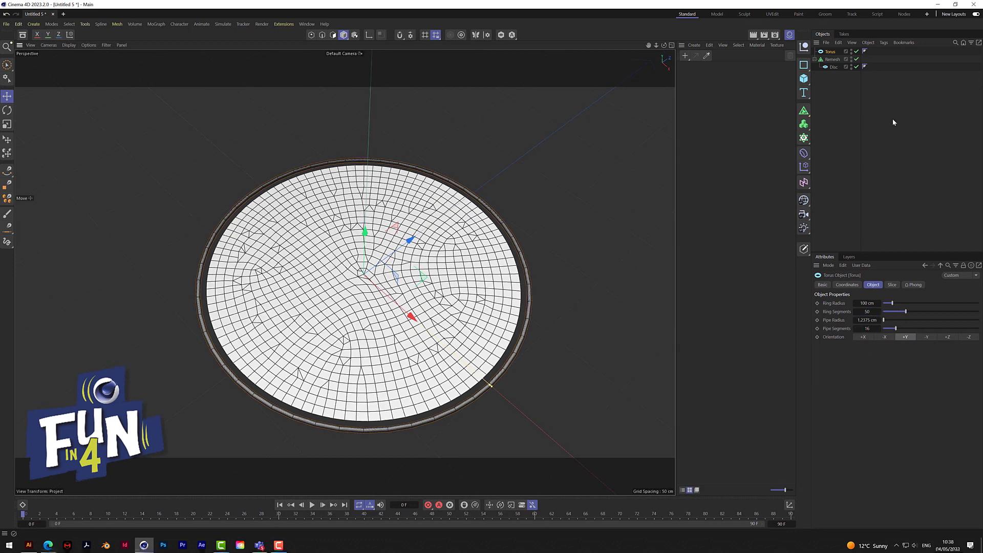
# Step: Bake the Remesh object into one polygon object with Connect Objects + Delete
pyautogui.click(832, 60)
pyautogui.rightClick(835, 63)
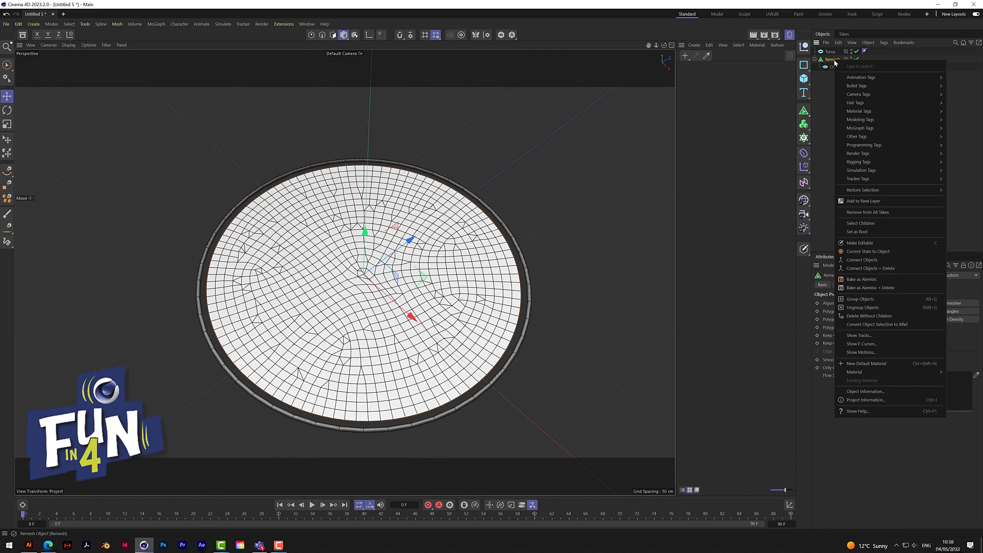
pyautogui.click(871, 269)
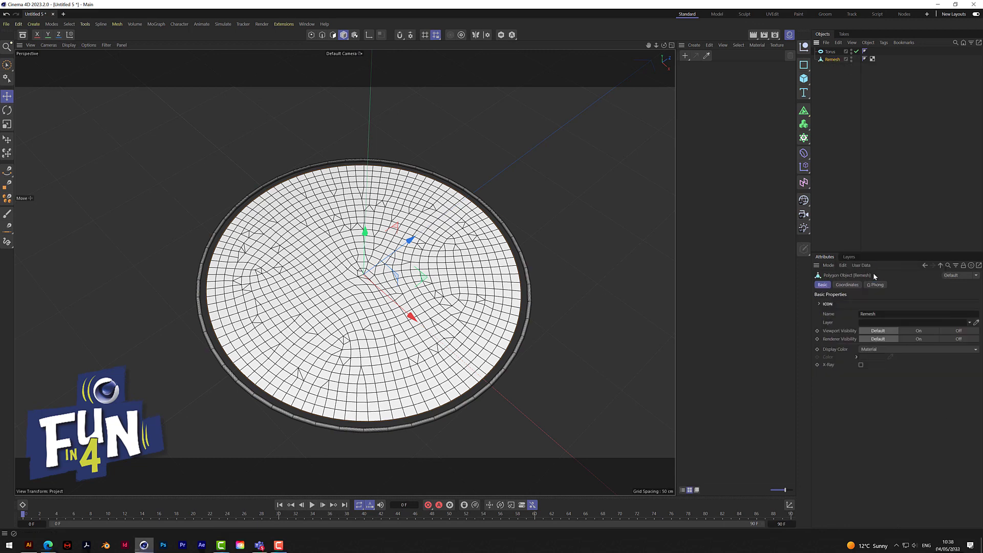
# Step: Rename the torus to 'rim' and the remeshed disc to 'rubber'
pyautogui.doubleClick(830, 52)
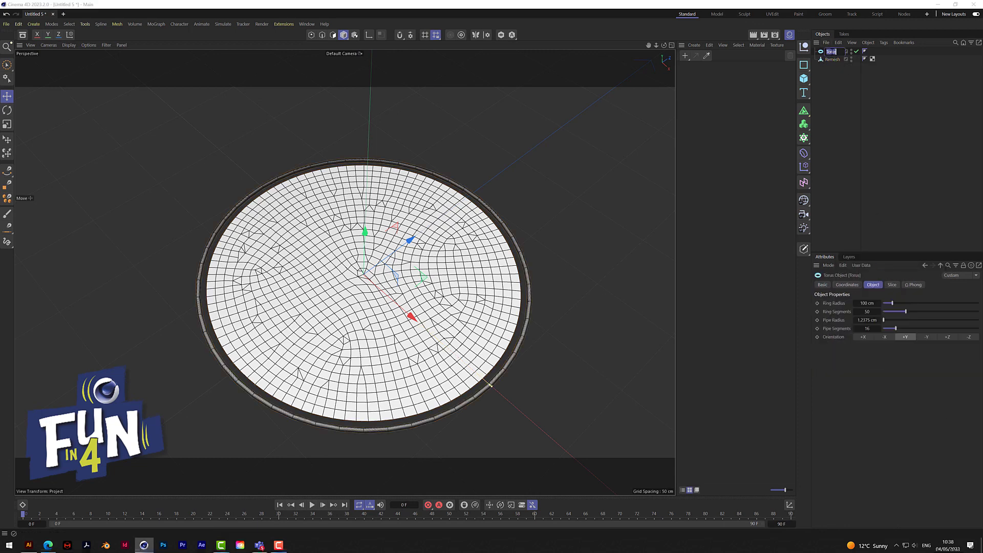
pyautogui.write('rim')
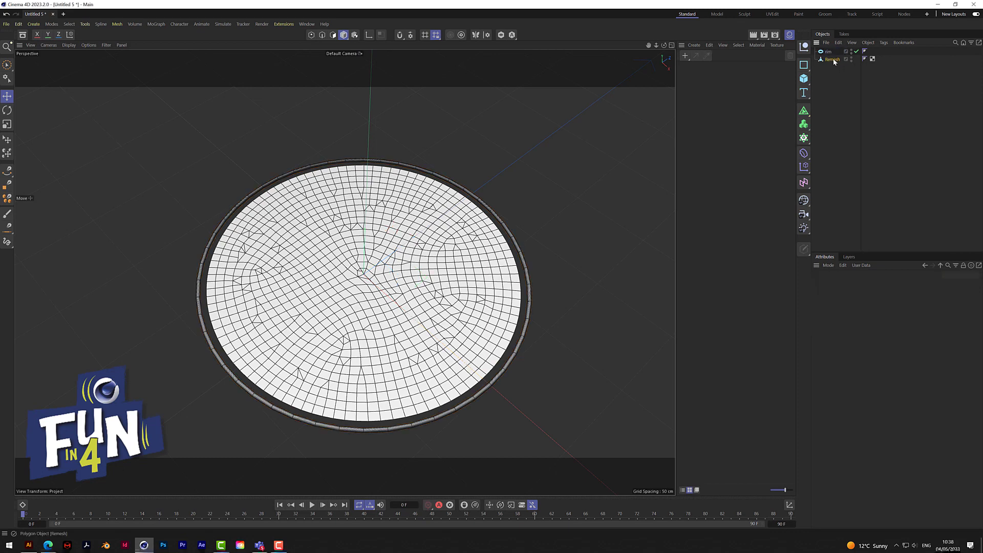
pyautogui.doubleClick(833, 59)
pyautogui.write('rubb')
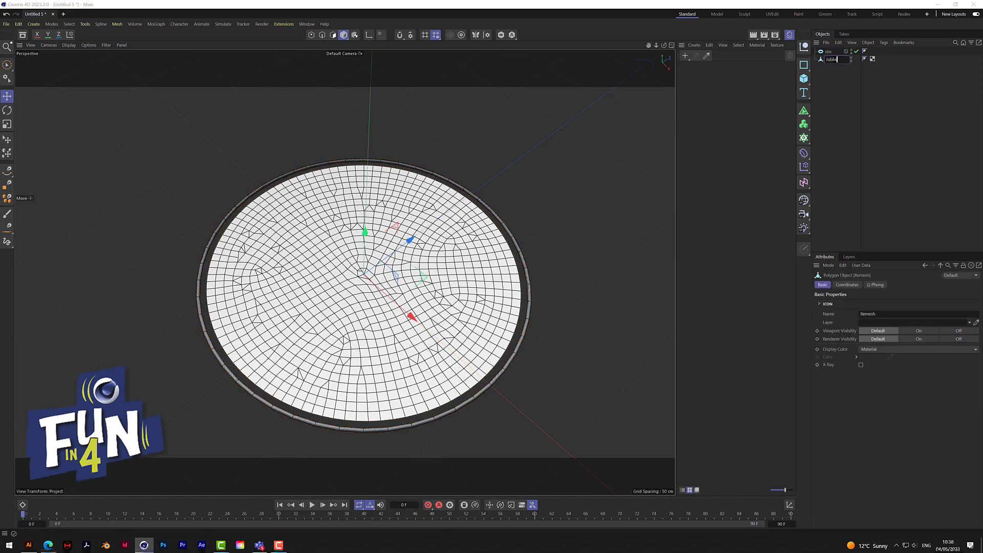
pyautogui.write('er')
pyautogui.click(837, 72)
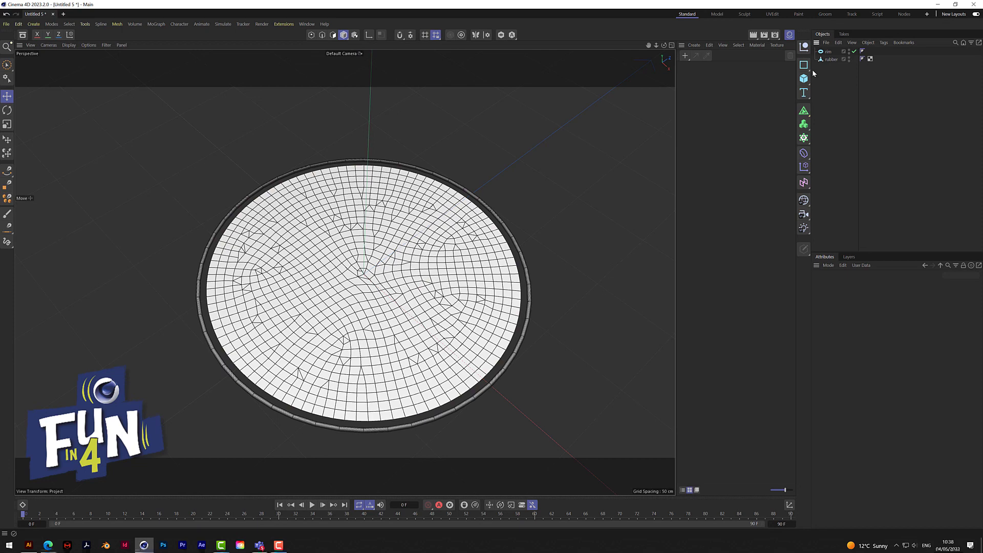
# Step: Add simulation tags to both rim and rubber
pyautogui.moveTo(834, 78); pyautogui.dragTo(827, 48)
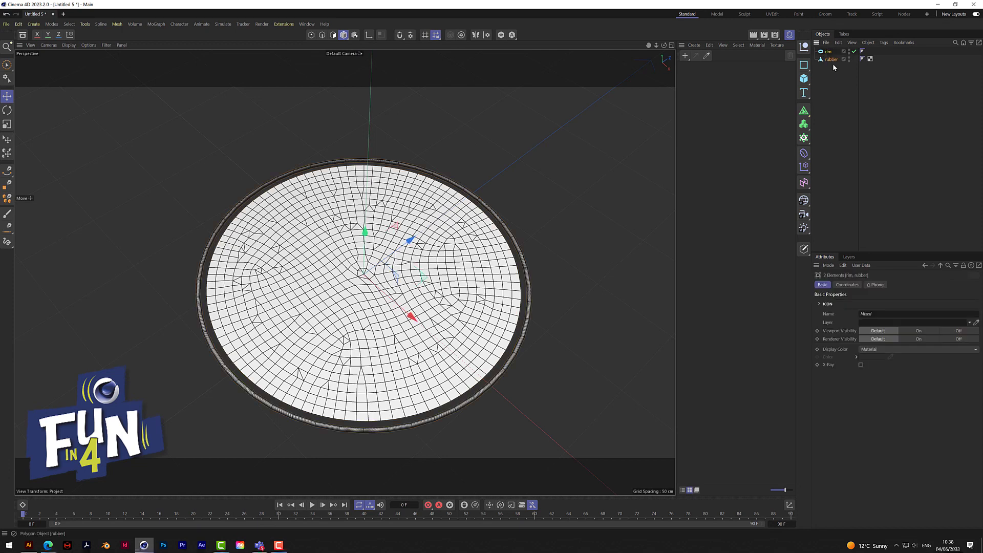
pyautogui.rightClick(832, 61)
pyautogui.moveTo(881, 170)
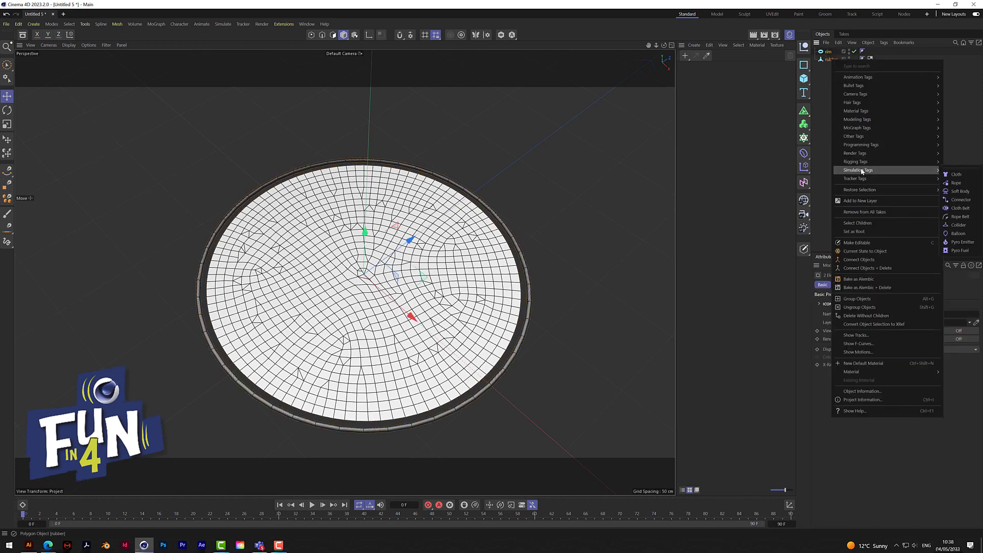
pyautogui.click(963, 175)
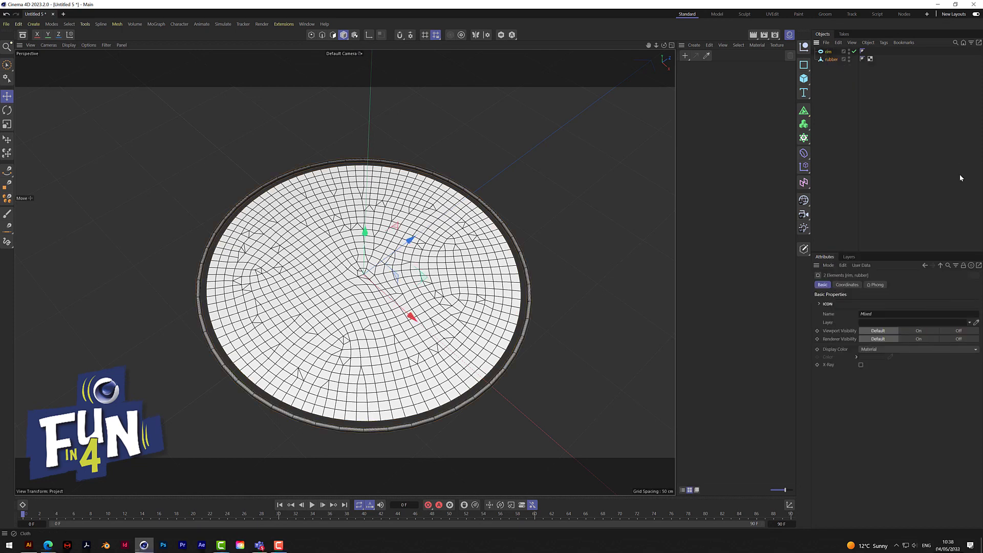
# Step: Enable With Pins in the rim Cloth tag's Mix Animation settings
pyautogui.click(830, 53)
pyautogui.click(864, 52)
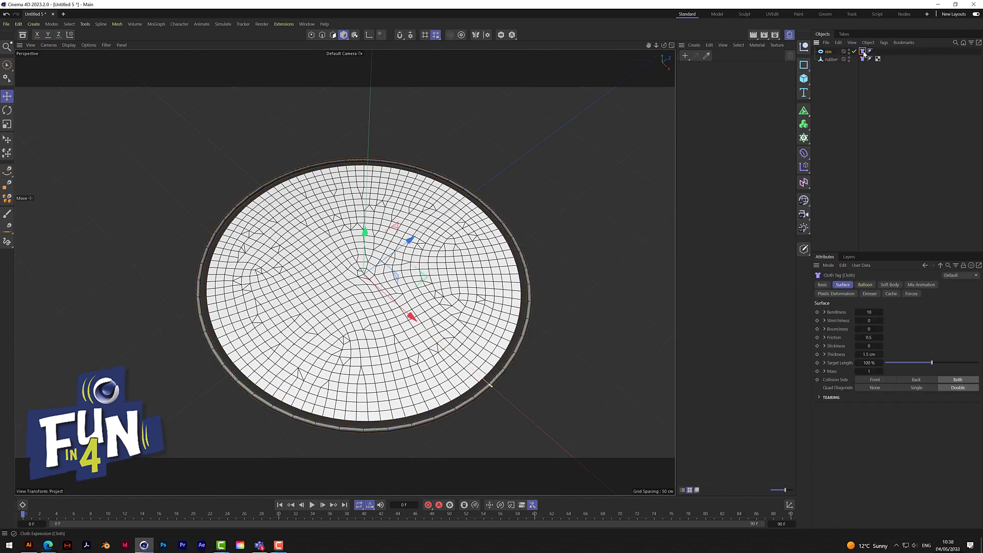
pyautogui.click(931, 284)
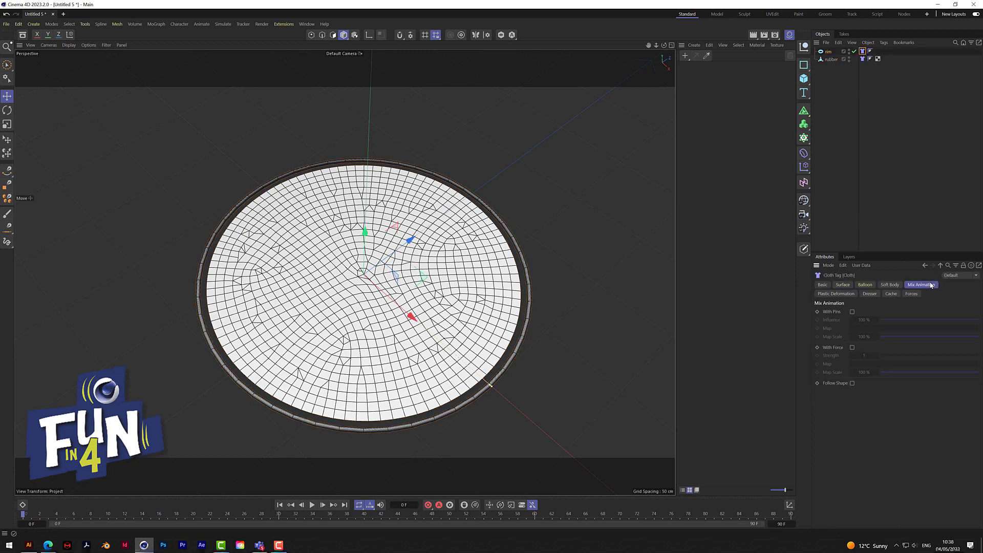
pyautogui.click(852, 311)
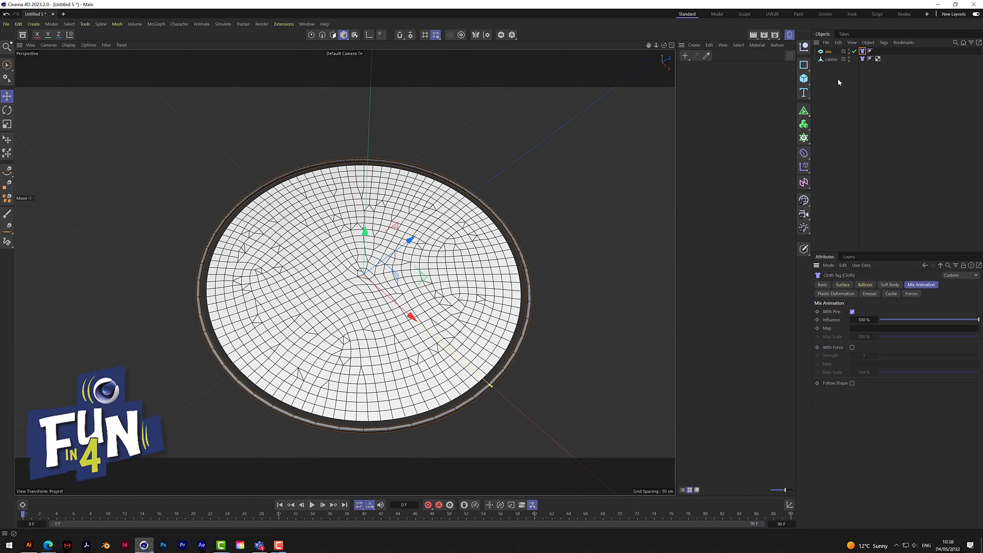
# Step: Add a Connector simulation tag to the rim
pyautogui.rightClick(831, 53)
pyautogui.moveTo(869, 165)
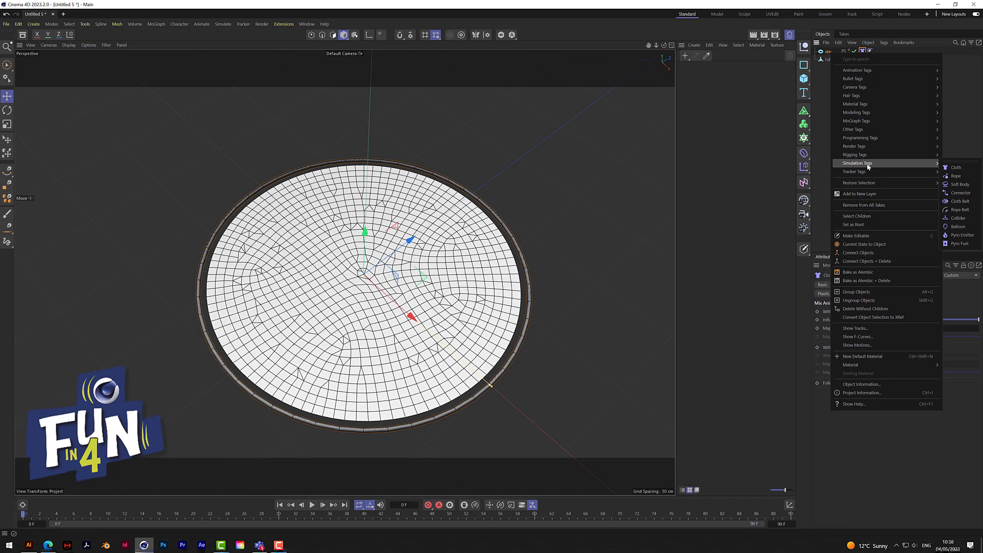
pyautogui.click(961, 193)
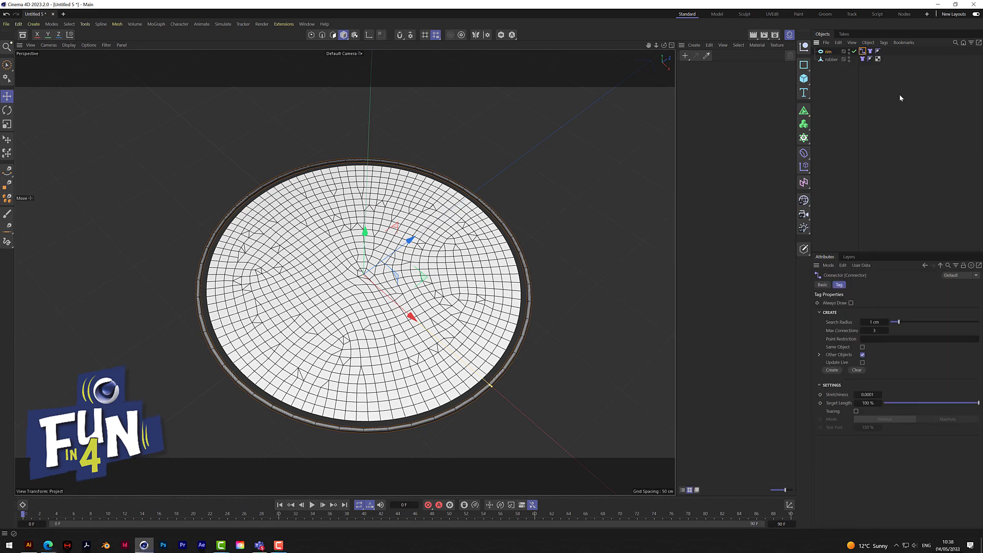
pyautogui.click(863, 59)
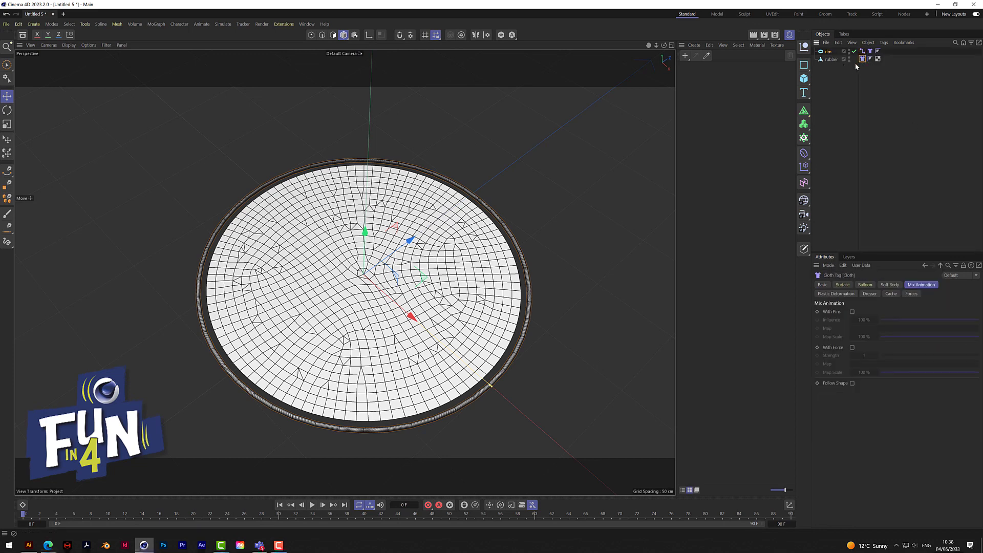
# Step: Set the rubber cloth's stretchiness to 10 and target length to 2 %
pyautogui.click(848, 285)
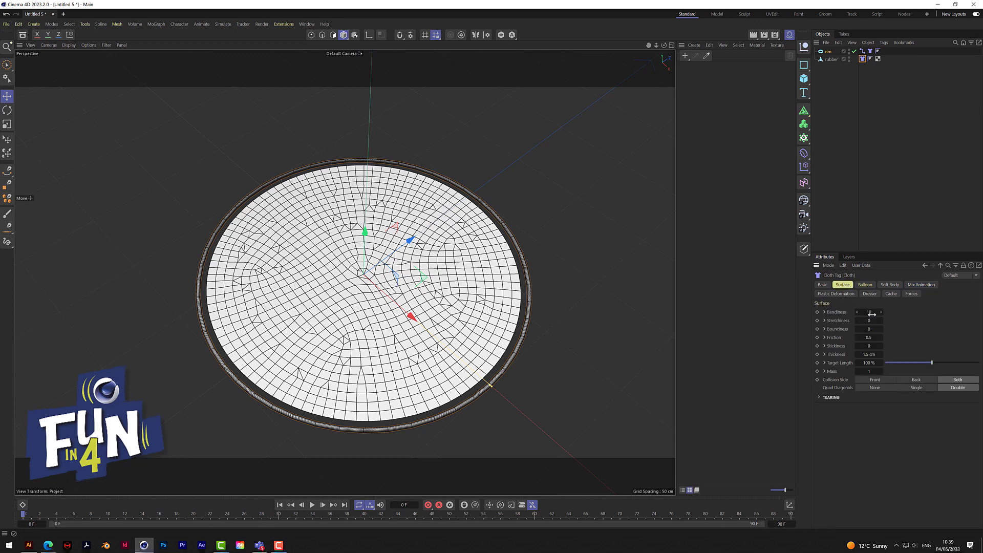
pyautogui.moveTo(871, 319); pyautogui.dragTo(870, 312)
pyautogui.click(870, 363)
pyautogui.doubleClick(871, 363)
pyautogui.write('2')
pyautogui.press('Return')
# Step: Set the rubber's collision side to Front and edit its thickness
pyautogui.click(876, 380)
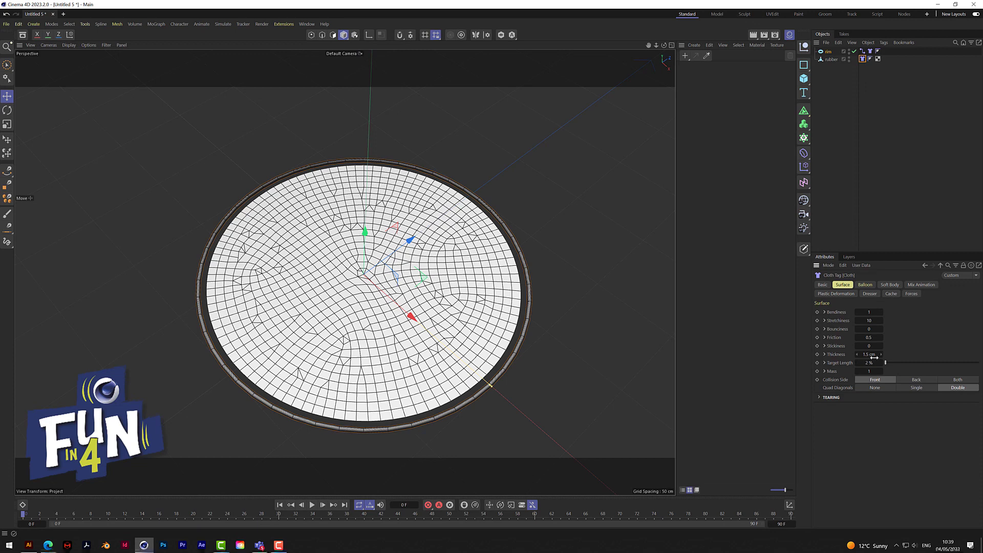
pyautogui.click(875, 357)
pyautogui.write('.')
pyautogui.click(863, 51)
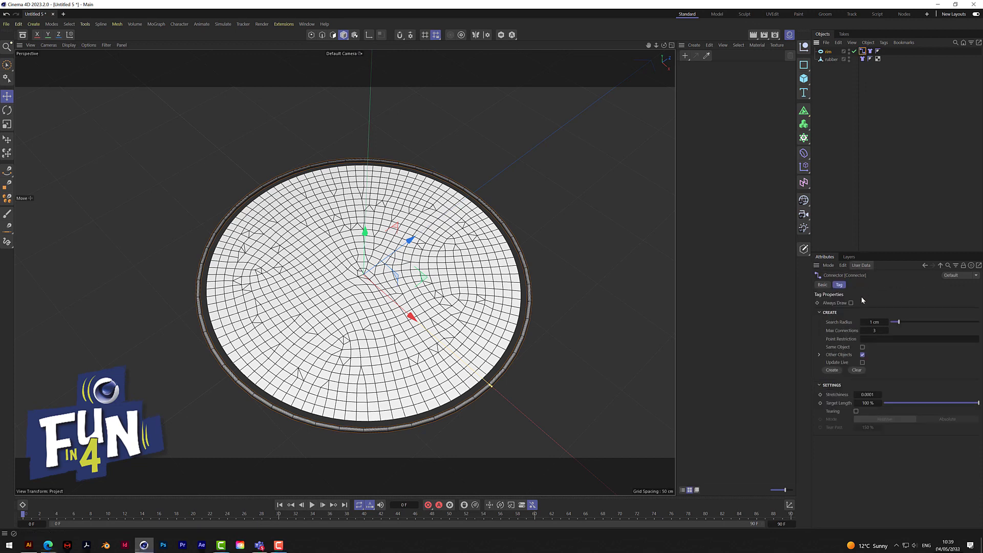
# Step: Enable Update Live on the connector (8.93 cm radius, 50 max connections) and play the simulation
pyautogui.click(863, 363)
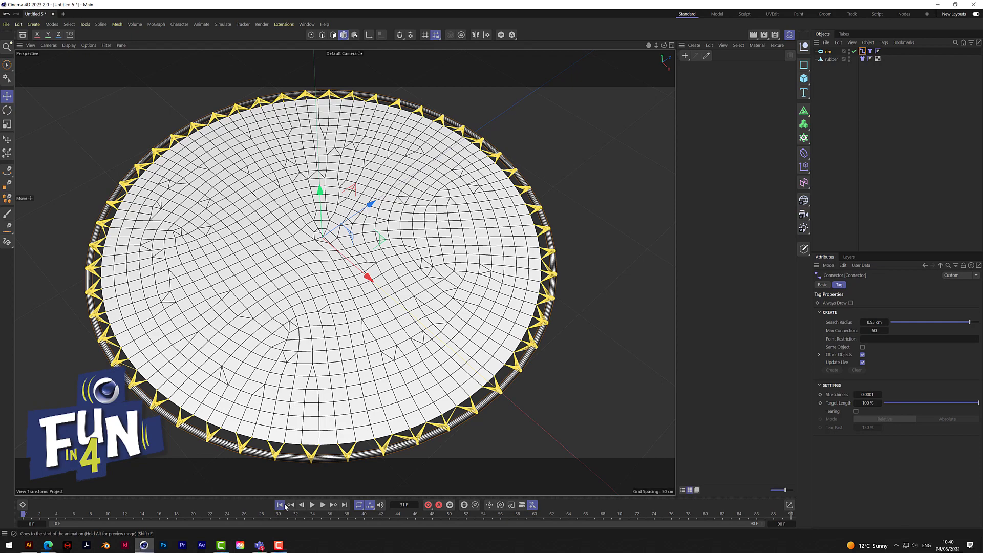
pyautogui.click(313, 506)
pyautogui.click(312, 506)
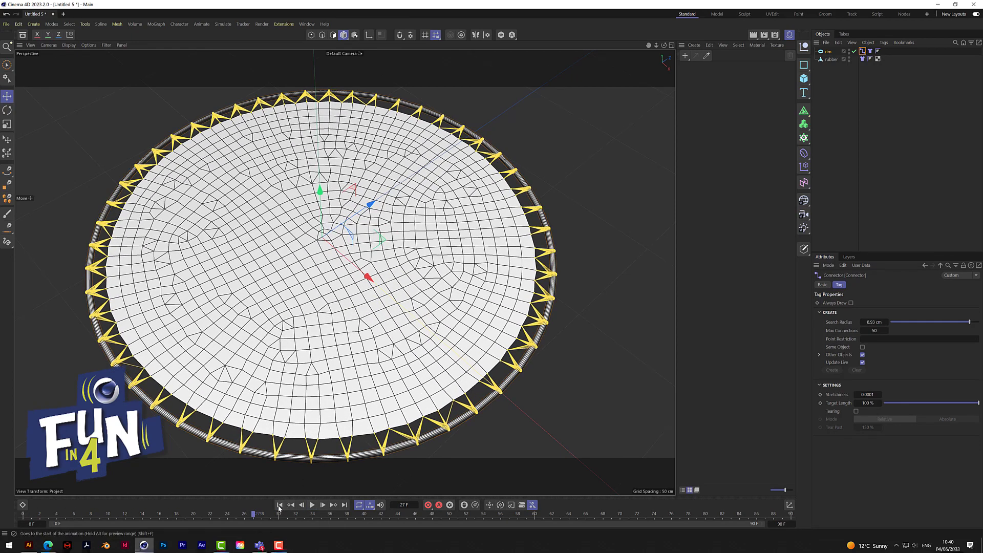
pyautogui.click(312, 506)
# Step: Add a cube and scale it down to a small 33.4667 cm box
pyautogui.click(312, 506)
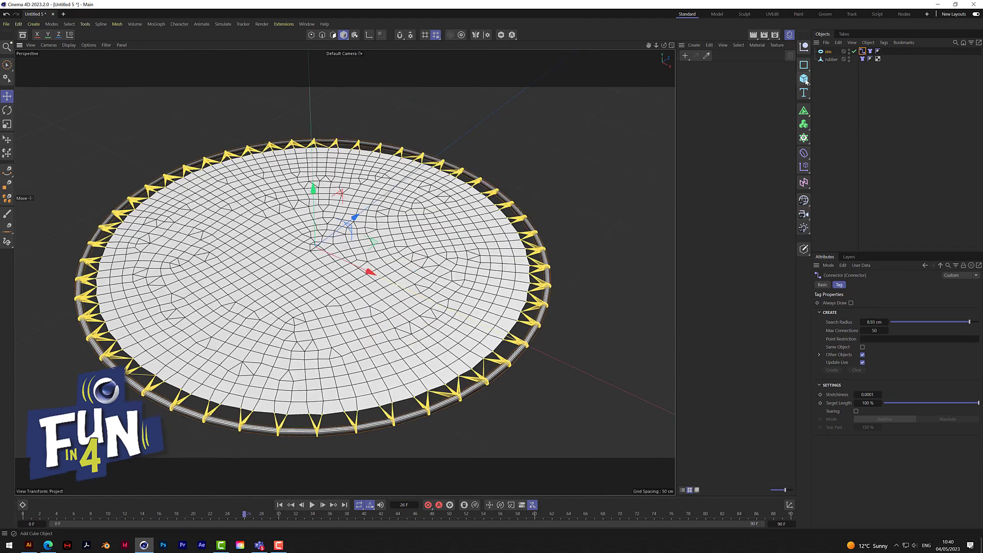
pyautogui.moveTo(806, 81); pyautogui.dragTo(831, 96)
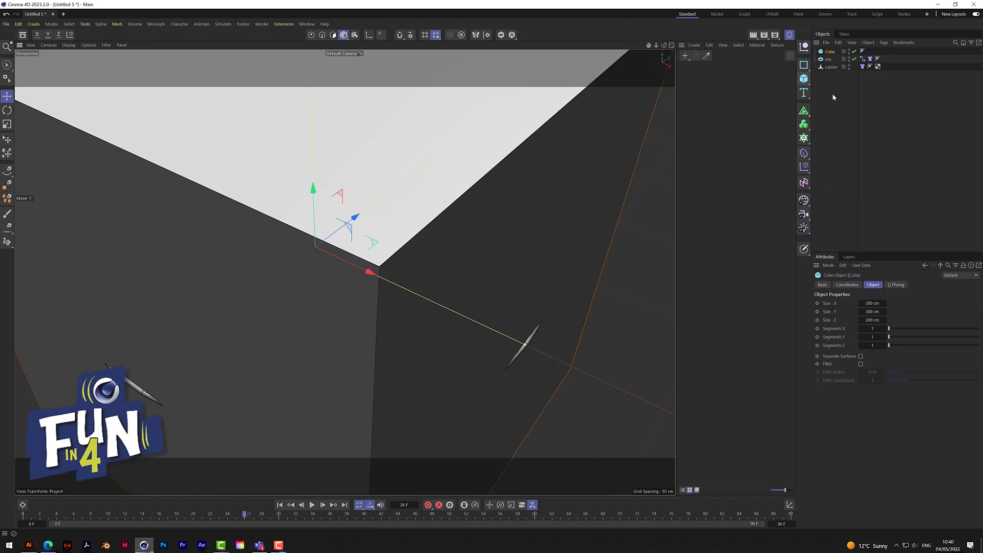
pyautogui.press('t')
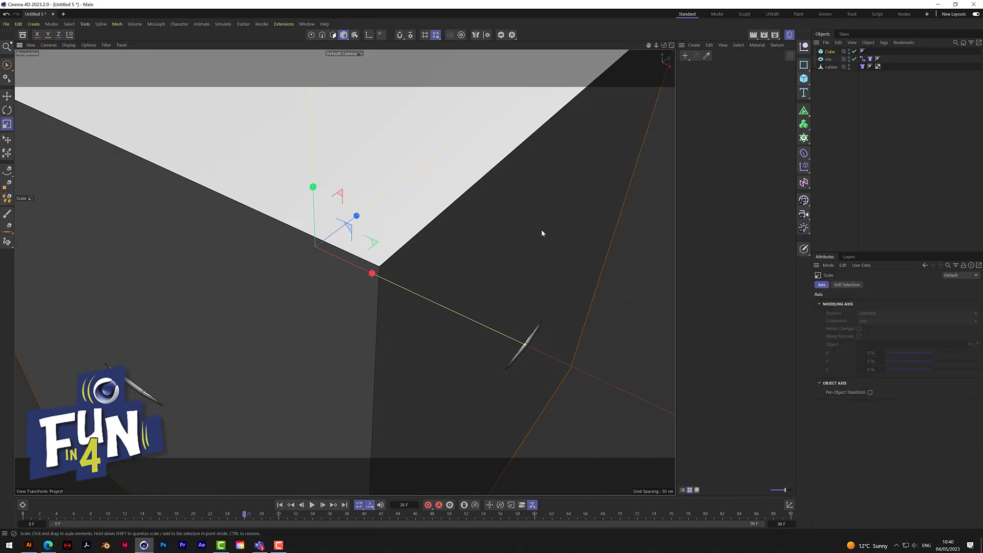
pyautogui.press('h')
pyautogui.moveTo(455, 286); pyautogui.dragTo(358, 287)
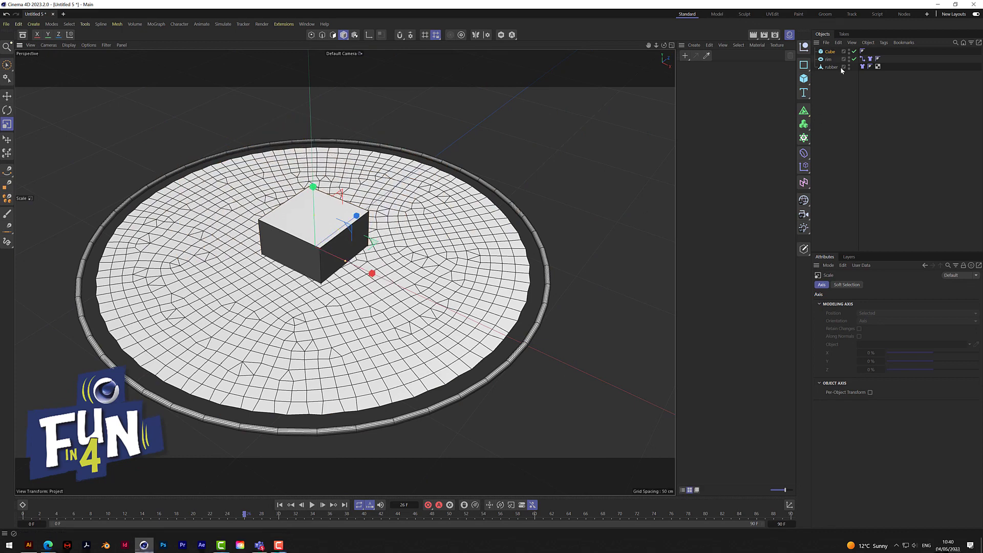
# Step: Enable a 3.502 cm fillet on the cube and lift it above the rubber disc
pyautogui.click(832, 52)
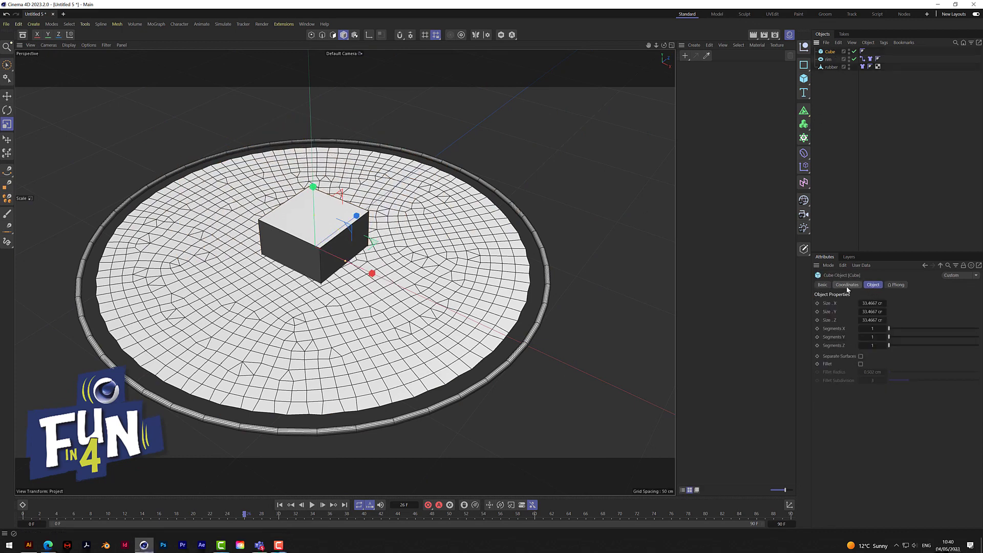
pyautogui.click(861, 363)
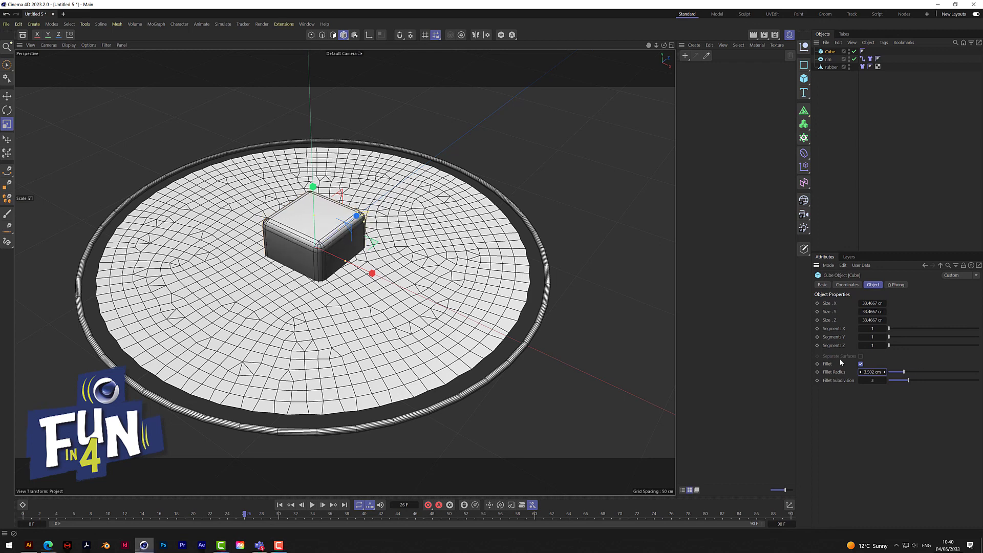
pyautogui.click(7, 64)
pyautogui.moveTo(312, 189); pyautogui.dragTo(310, 103)
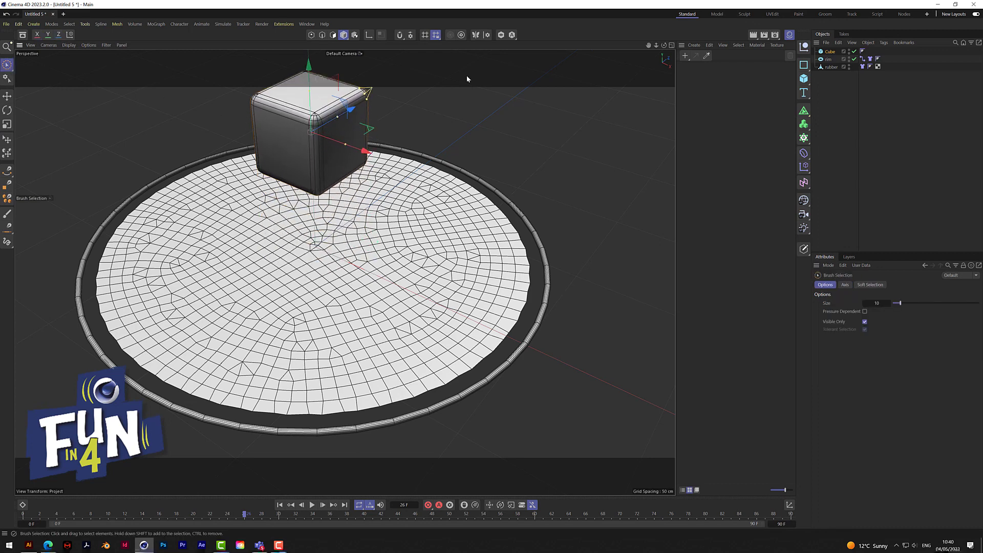
# Step: Add a Cloth tag to the cube with bendiness 0
pyautogui.rightClick(830, 53)
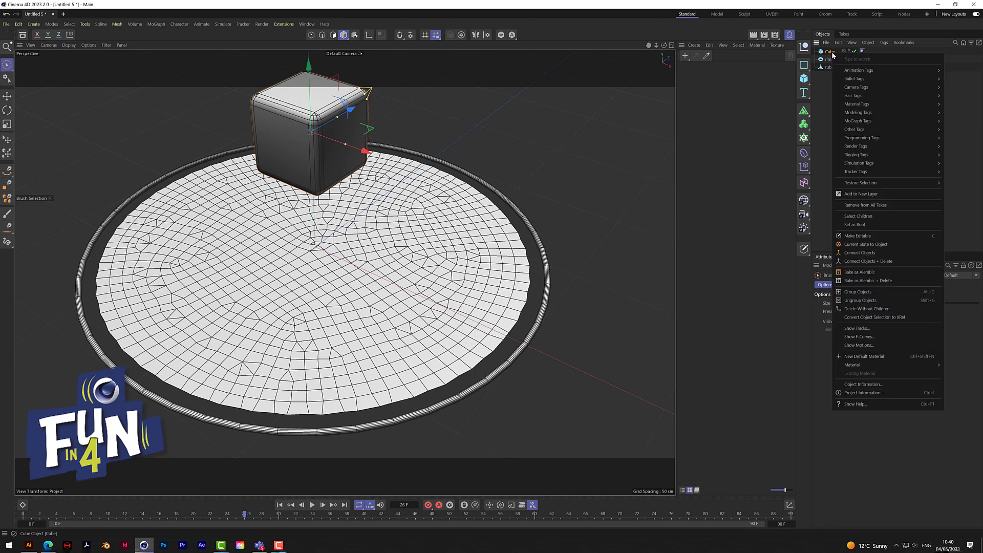
pyautogui.moveTo(869, 165)
pyautogui.click(809, 168)
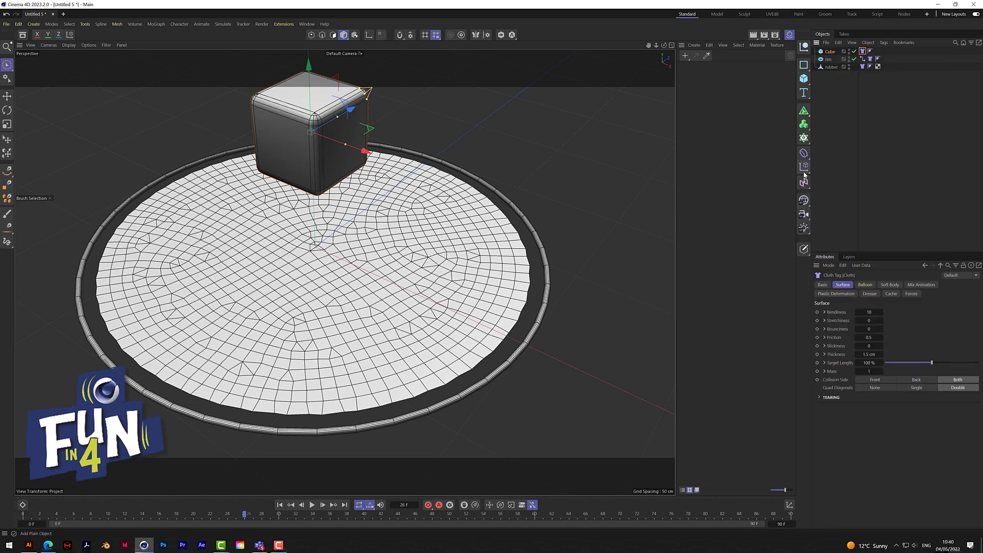
pyautogui.click(871, 313)
pyautogui.write('0')
pyautogui.press('Return')
# Step: Give the cube cloth mass 5 and front-only collision, then zoom out the view
pyautogui.click(880, 381)
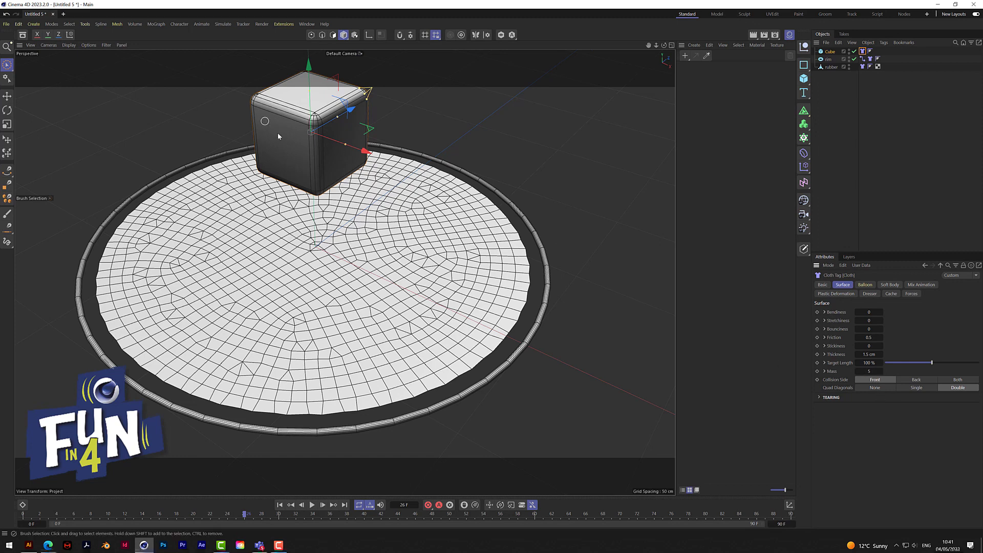
pyautogui.moveTo(665, 45); pyautogui.dragTo(665, 32)
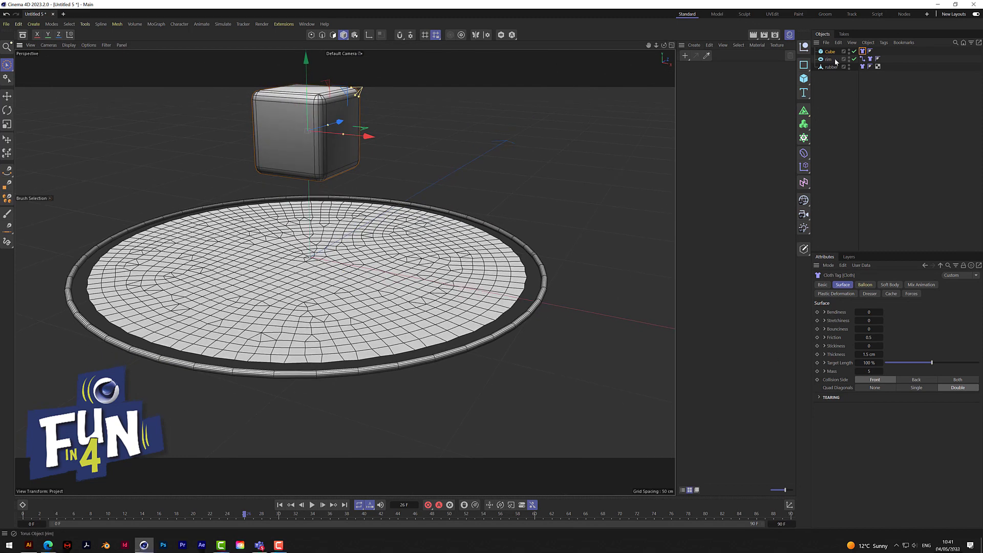
pyautogui.click(862, 67)
pyautogui.moveTo(656, 45); pyautogui.dragTo(630, 54)
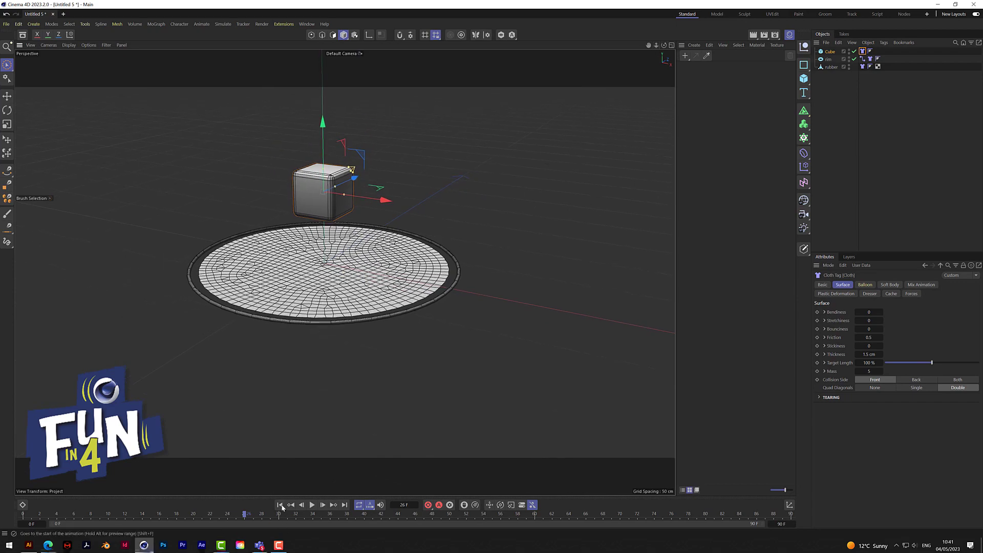
# Step: Play the simulation to test it, watch the cube fall through, and rewind
pyautogui.click(282, 506)
pyautogui.click(313, 506)
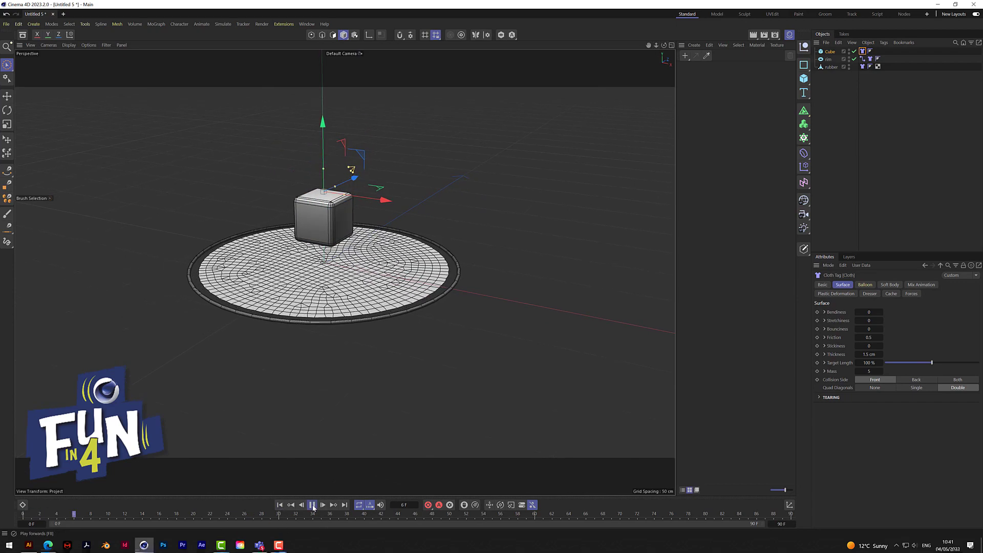
pyautogui.click(312, 506)
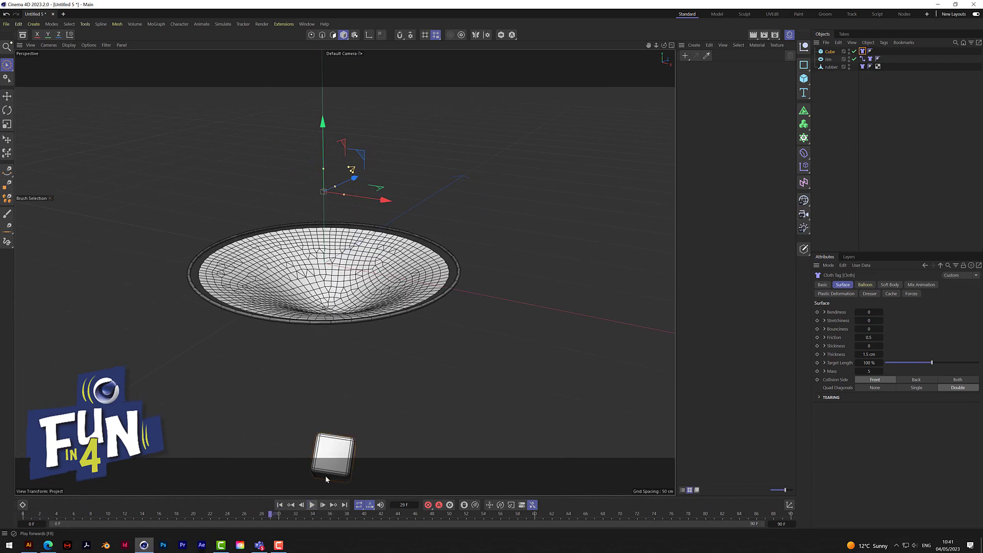
pyautogui.click(282, 506)
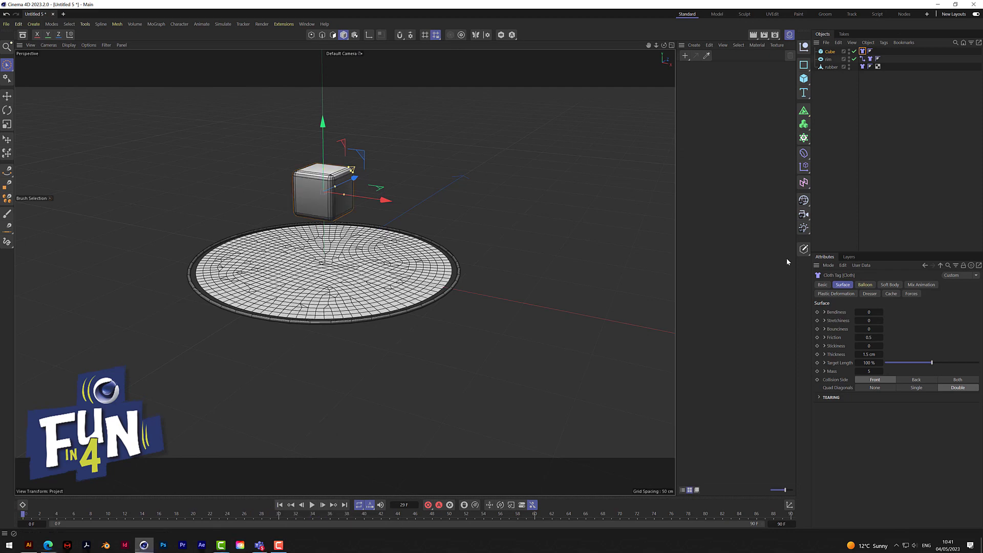
# Step: Set the project's simulation Iterations to 10 and collision Passes to 3
pyautogui.hotkey('ctrl', 'd')
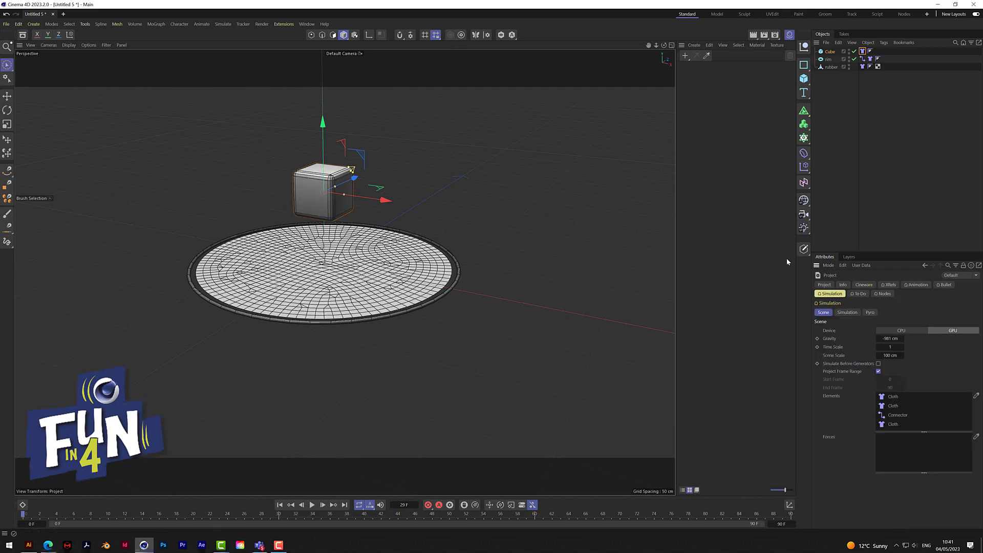
pyautogui.click(849, 313)
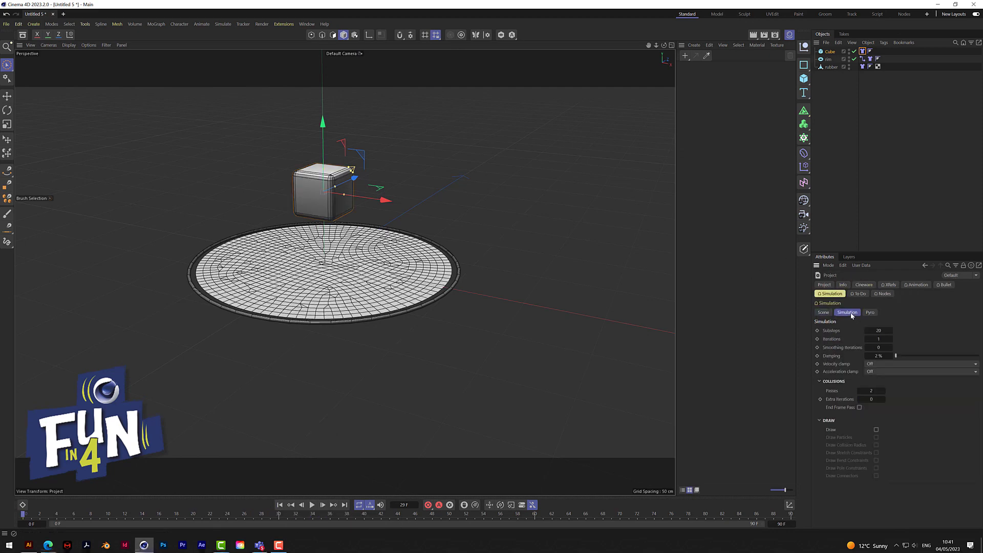
pyautogui.click(878, 339)
pyautogui.write('10')
pyautogui.press('Return')
pyautogui.write('3')
pyautogui.click(872, 399)
# Step: Play the simulation until the cube lands on the rubber disc, then stop around frame 65
pyautogui.click(312, 506)
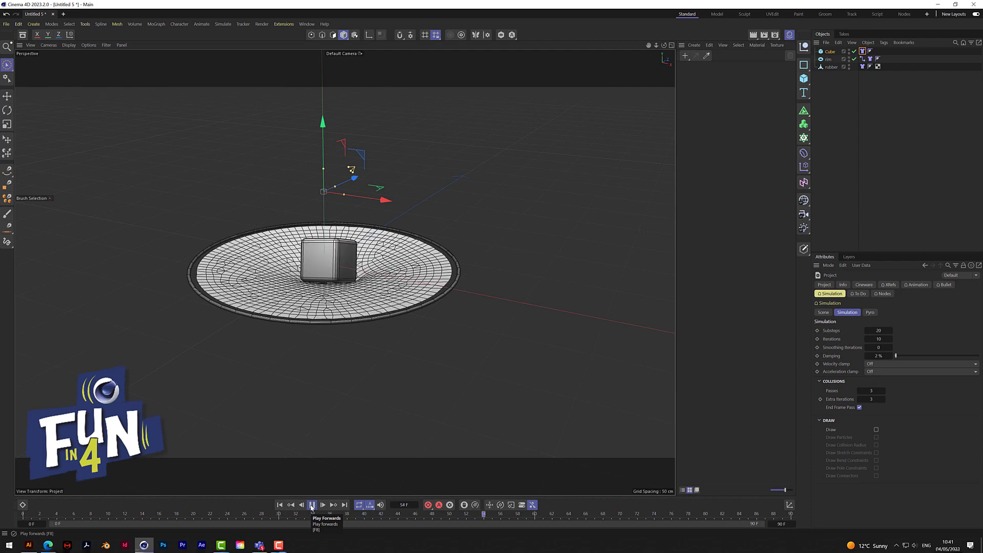
pyautogui.click(310, 506)
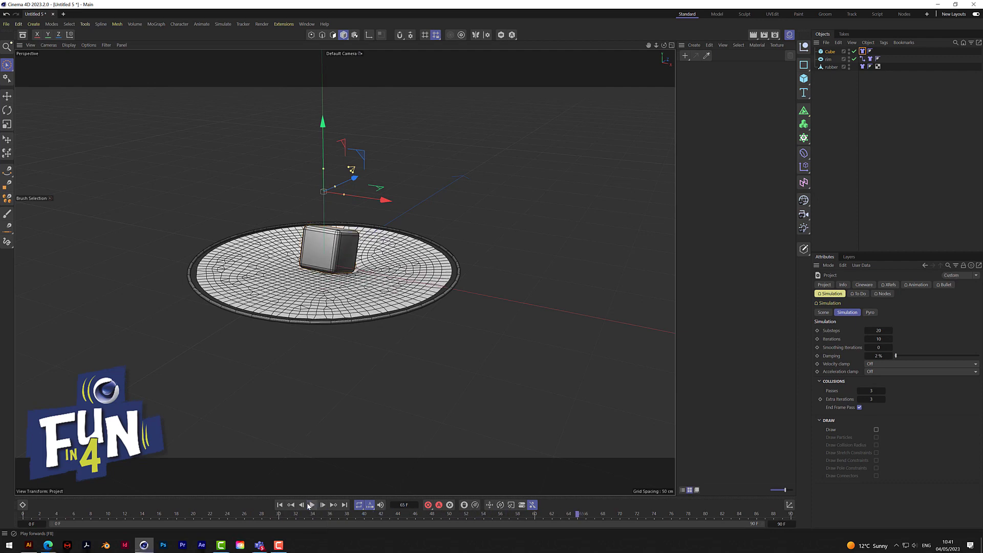